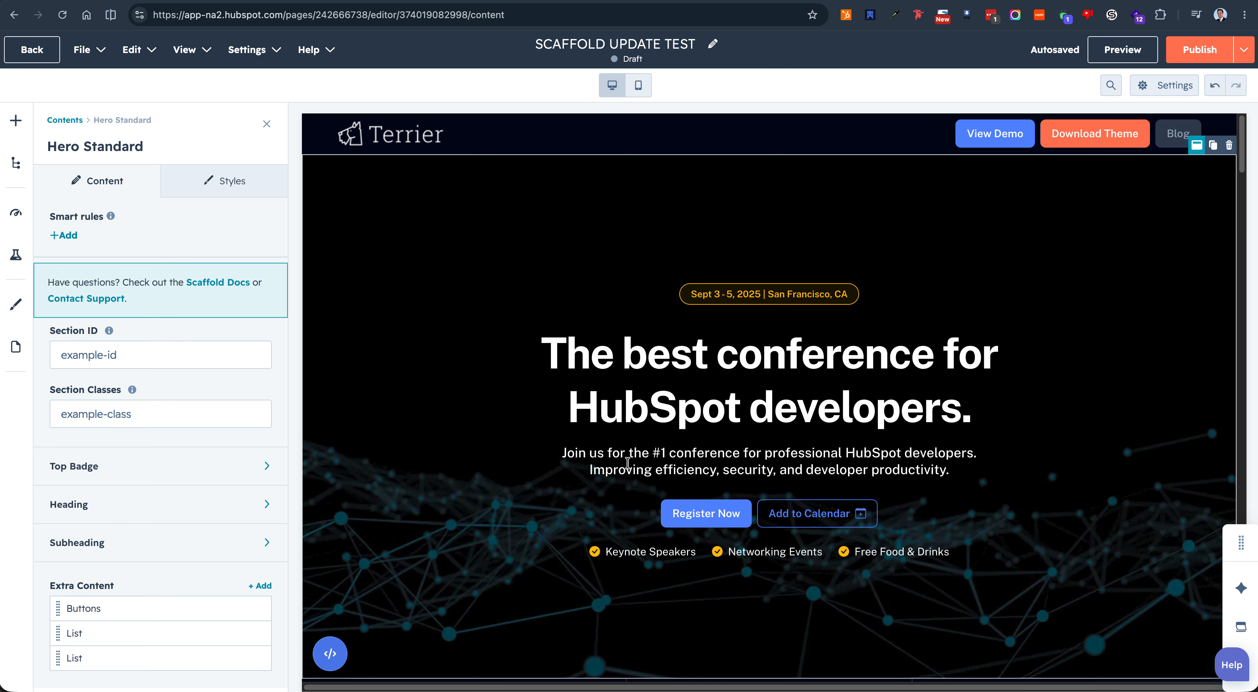
Step: Append "ss" to the end of the hero section's heading text
scroll(679, 349, down, 1)
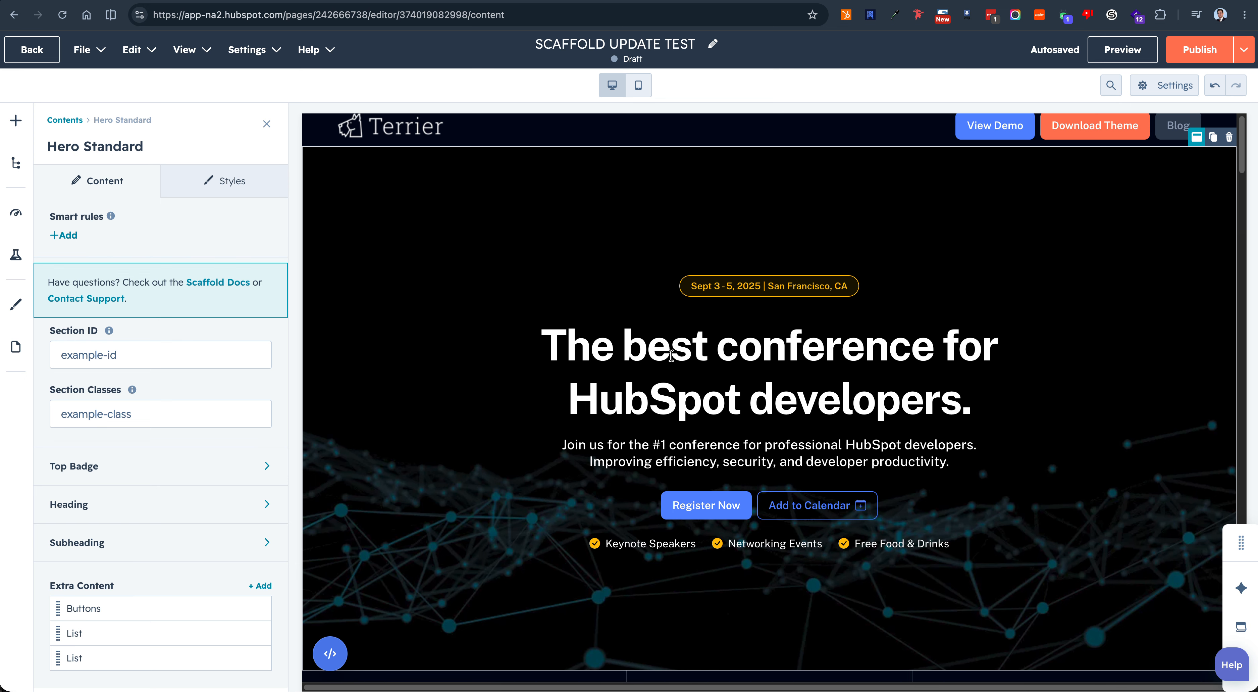
double_click(756, 351)
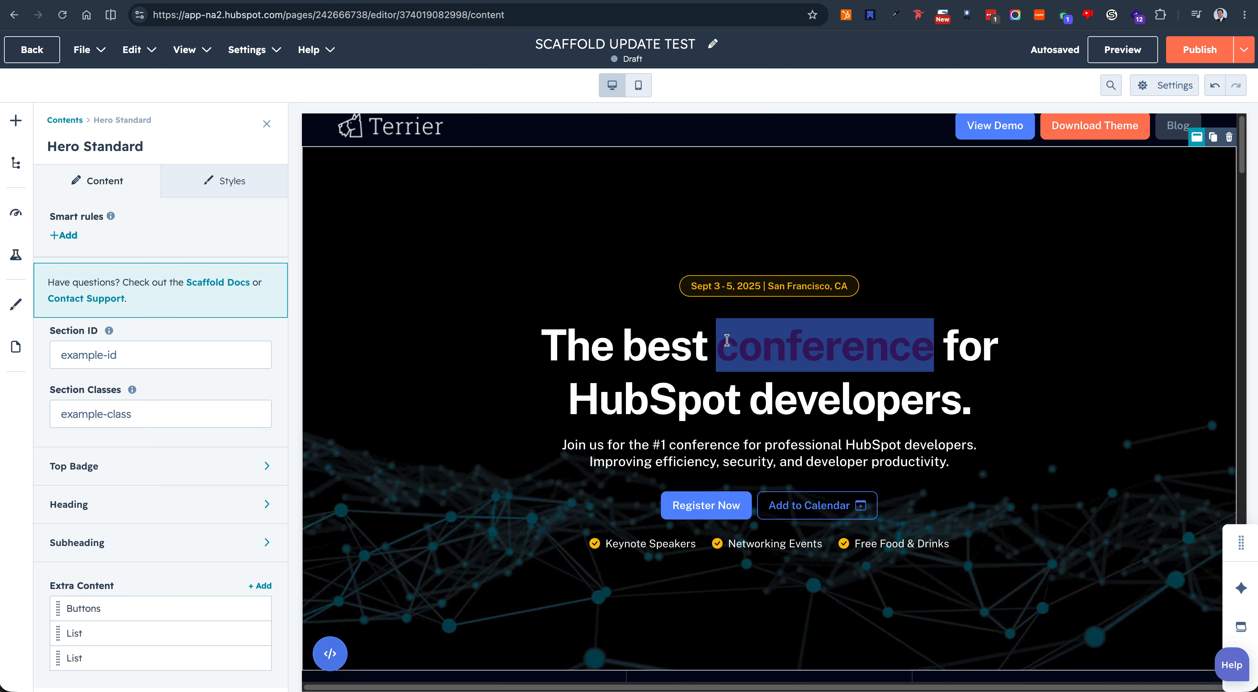
click(163, 511)
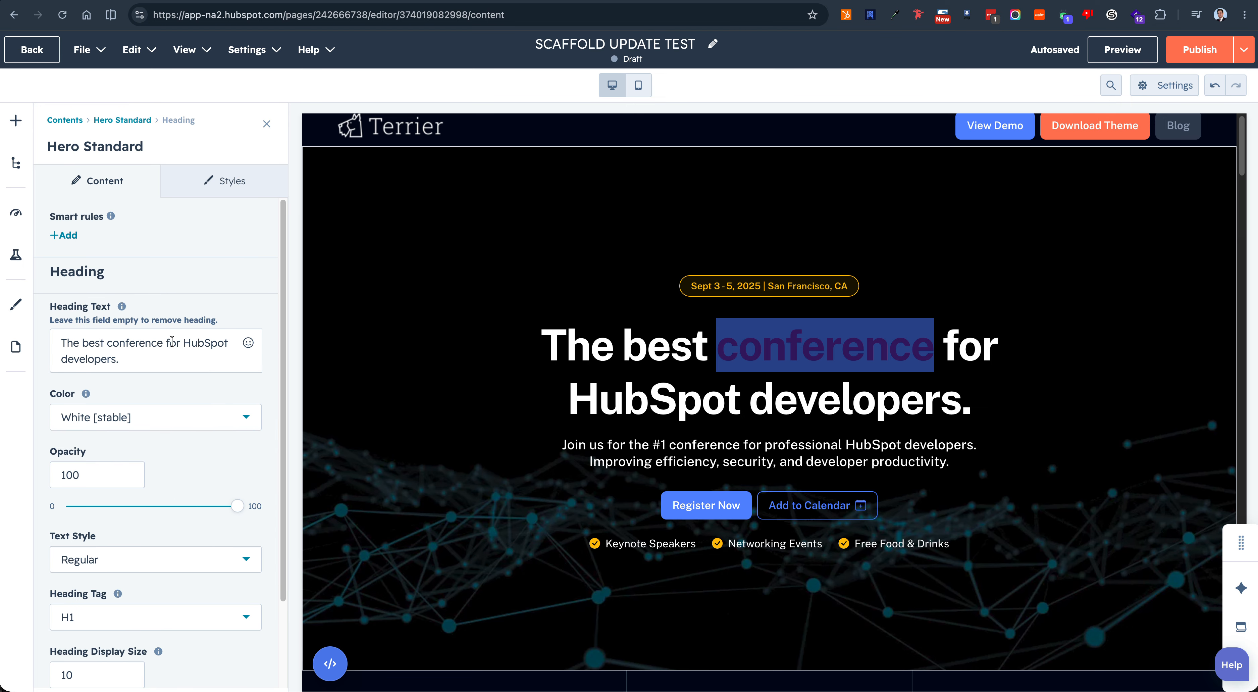
click(150, 366)
click(823, 415)
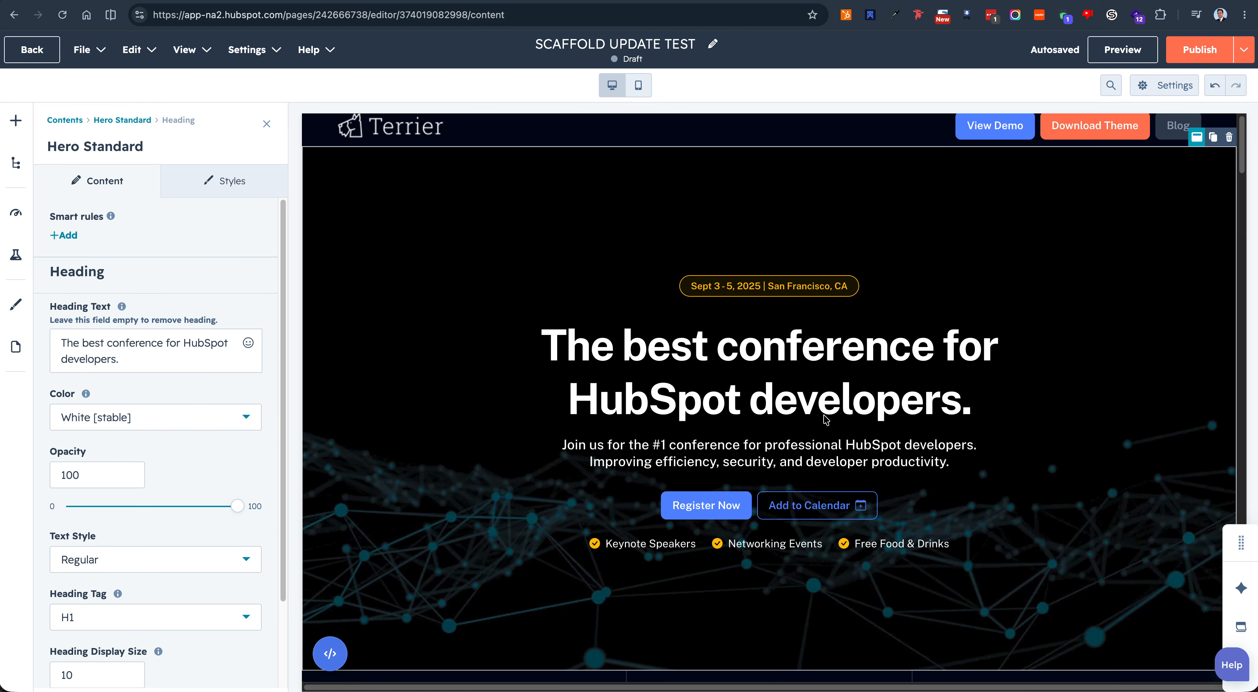
click(160, 360)
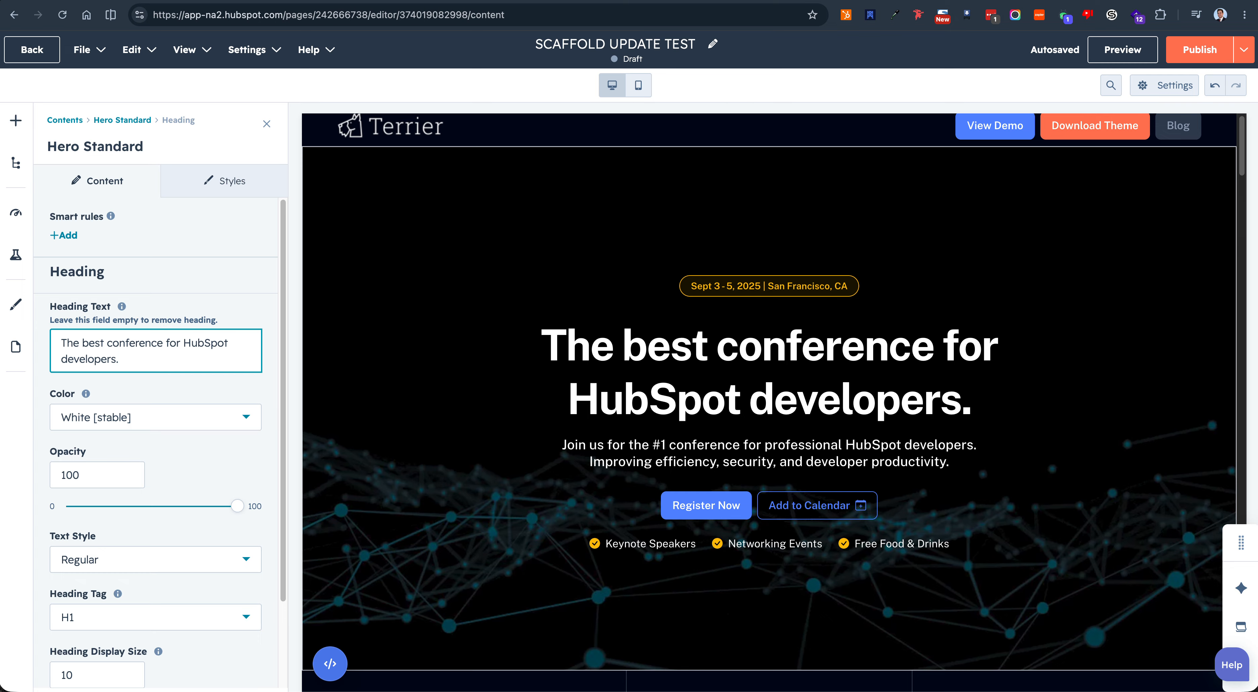
text(ss)
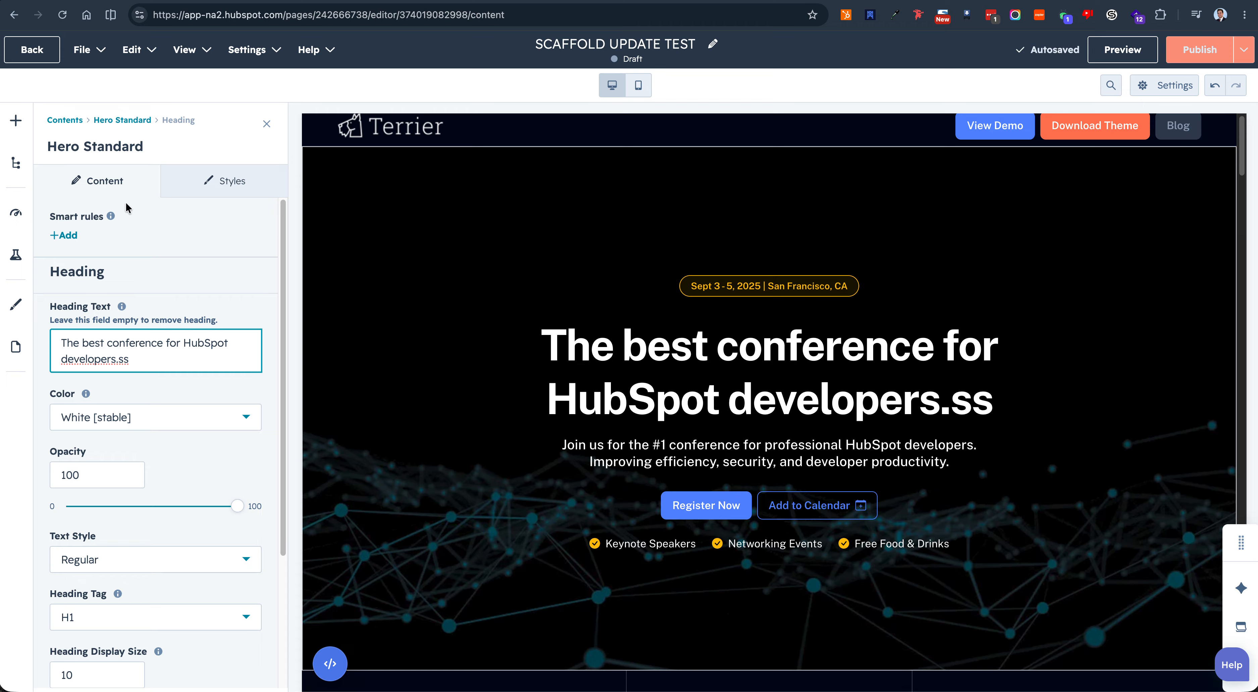
Step: Open the hero's Top Badge content settings and its style settings
click(135, 121)
click(100, 480)
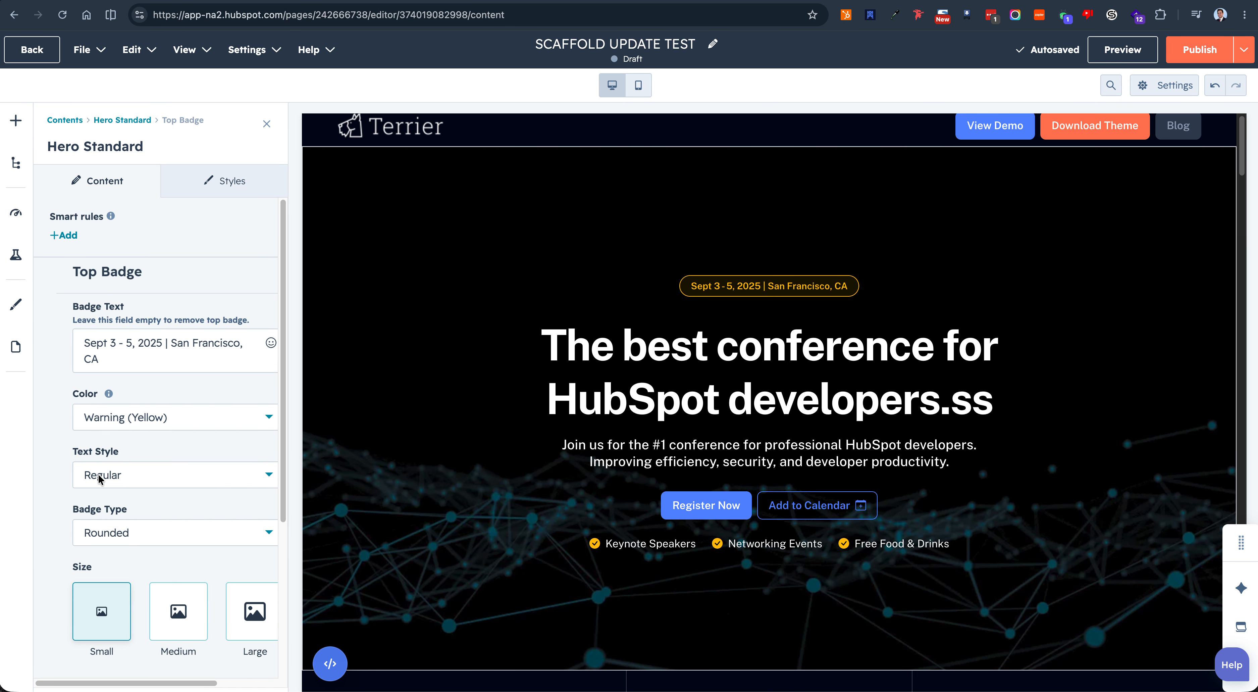
click(114, 357)
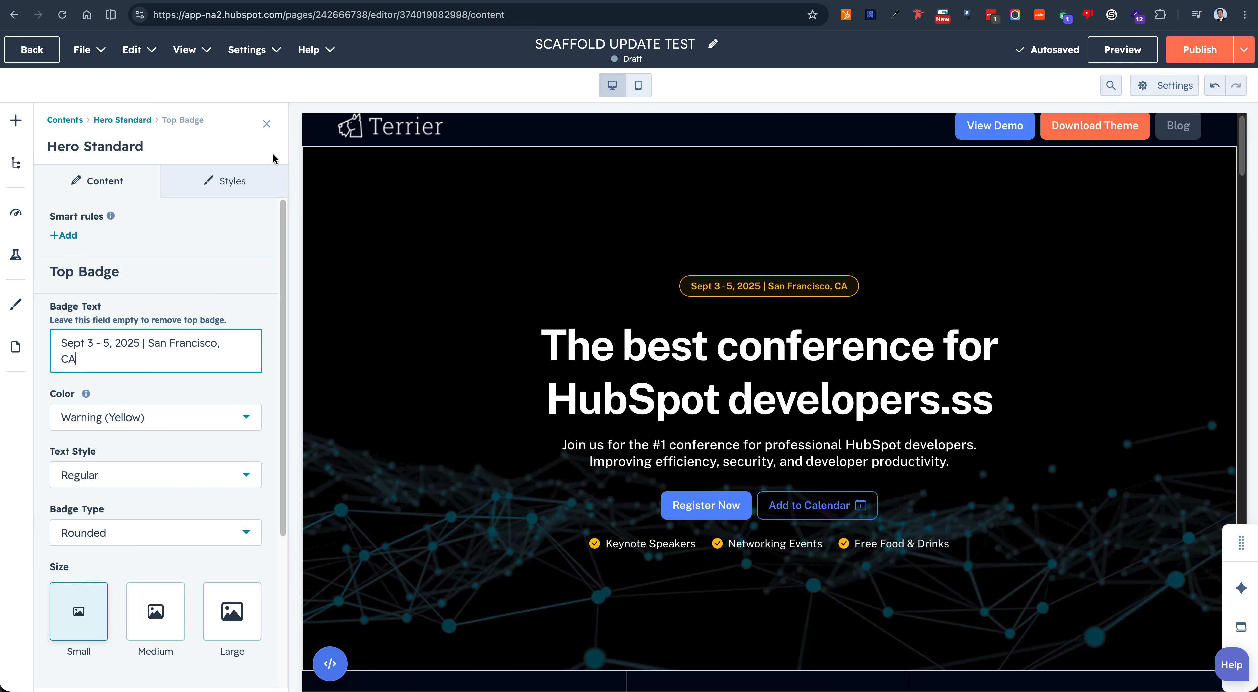
click(223, 188)
click(220, 449)
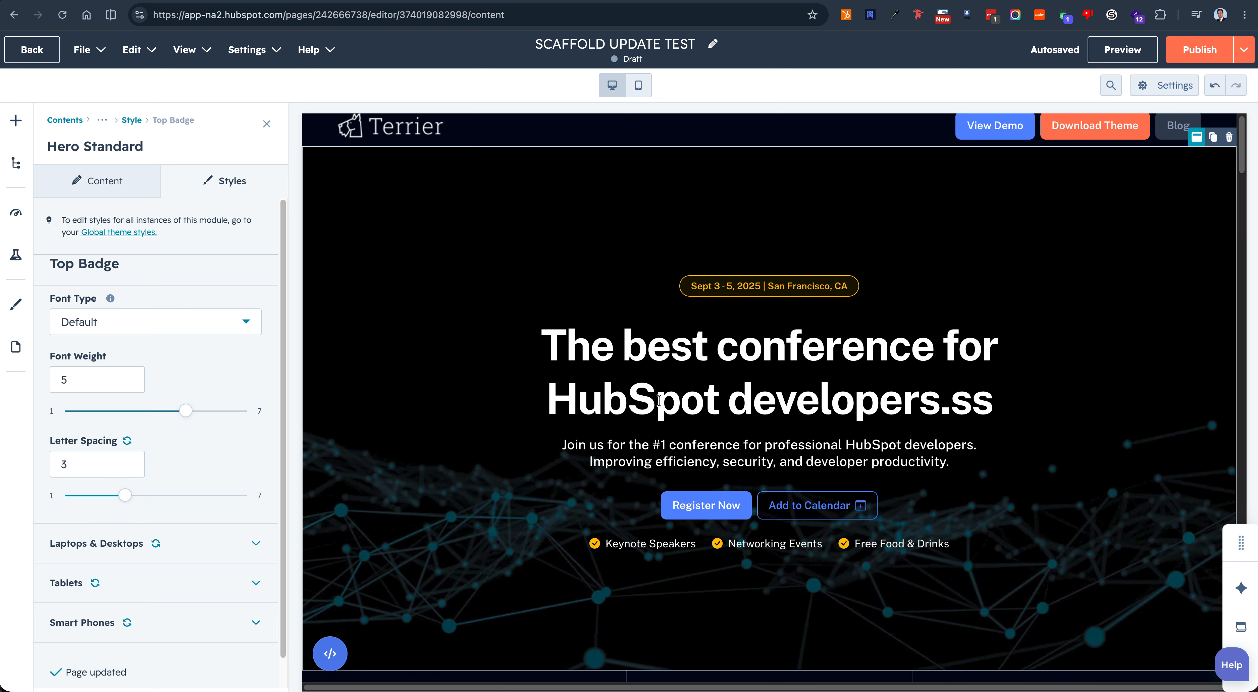
Step: Select the event details row below the hero and open the icon settings of Column 1
scroll(928, 444, down, 5)
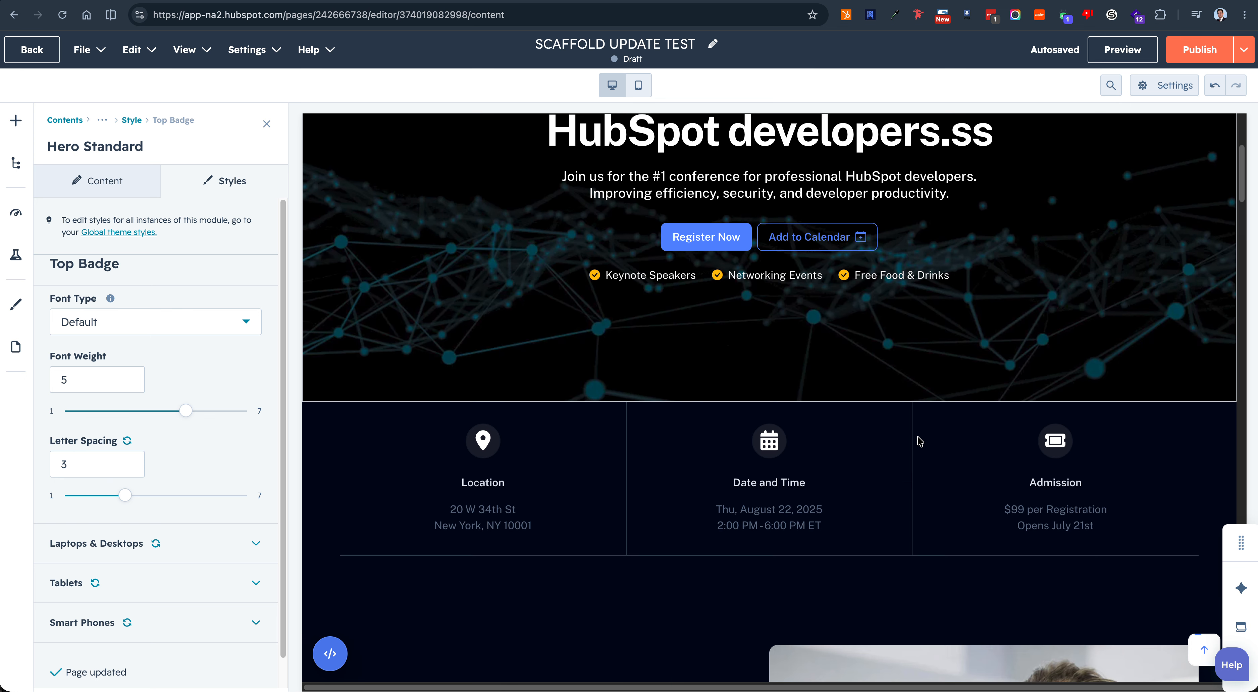
click(693, 468)
scroll(727, 485, down, 1)
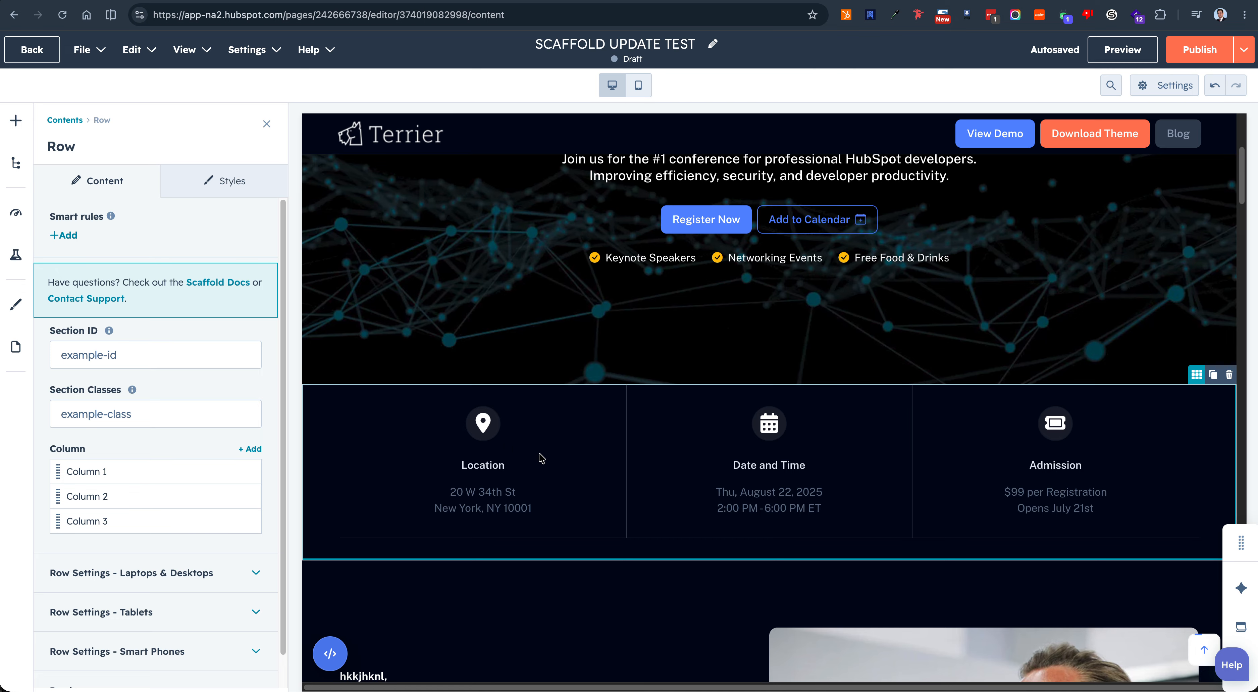
scroll(588, 456, down, 1)
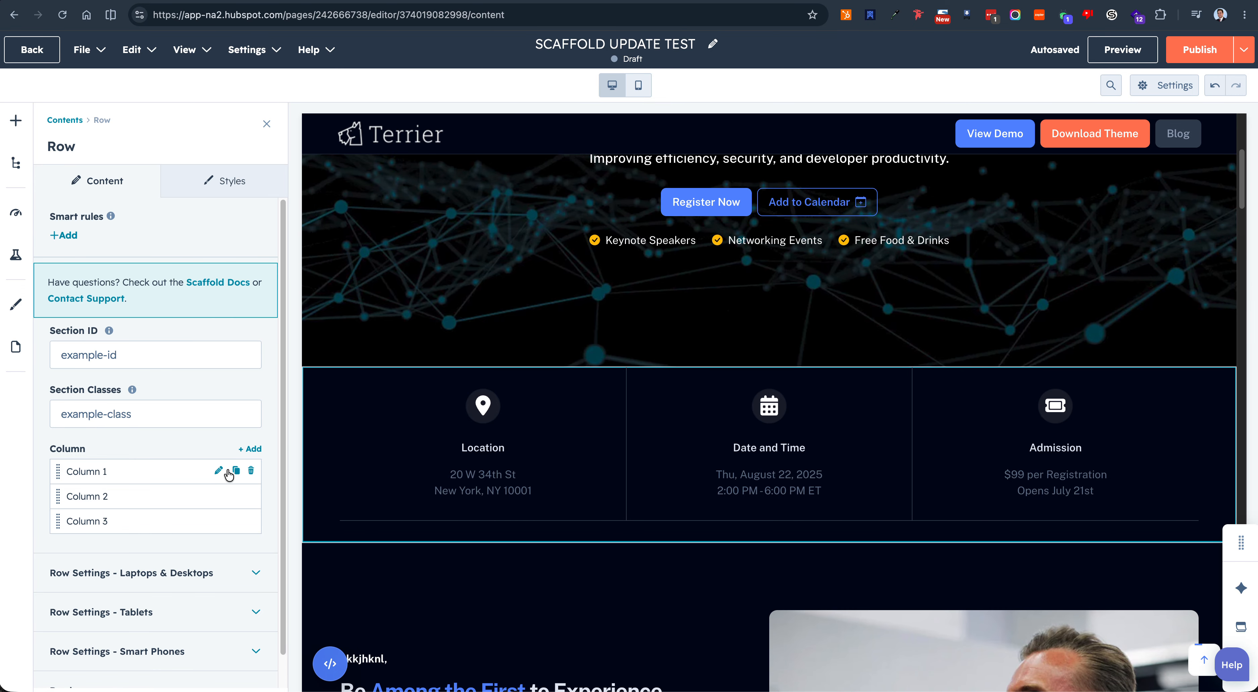
click(219, 470)
click(216, 363)
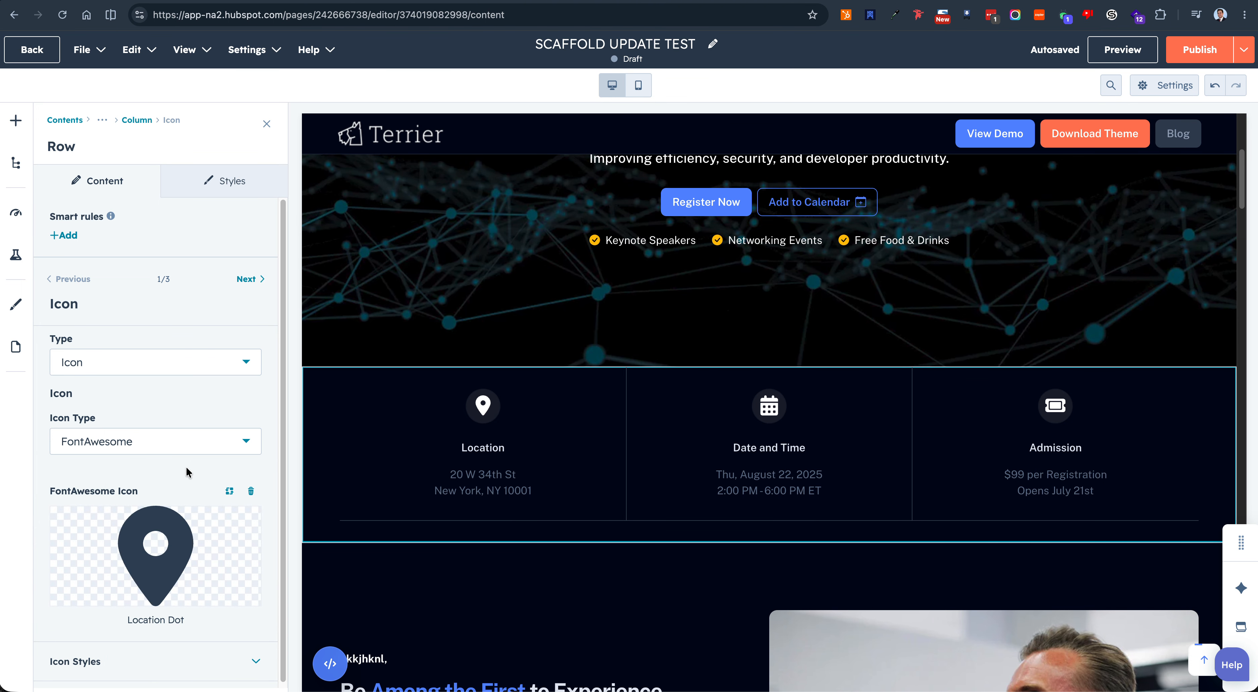
Step: Open the second column's date and time text settings and expand its Text Styles
triple_click(745, 483)
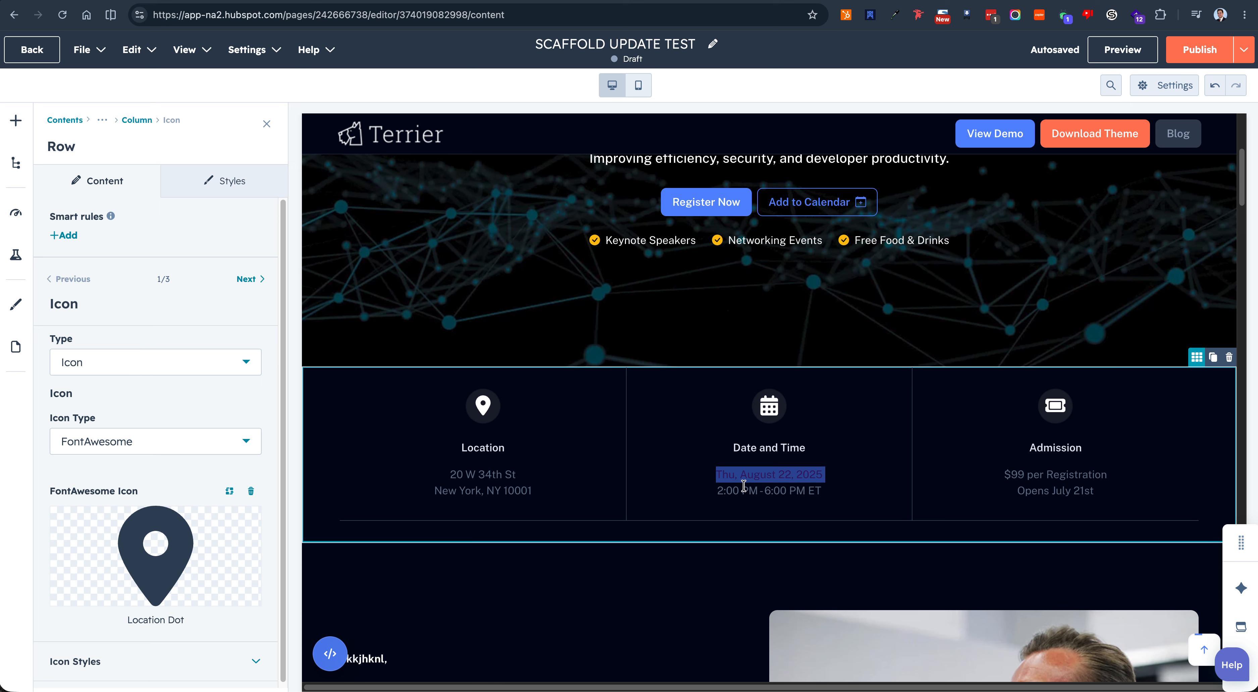
click(136, 120)
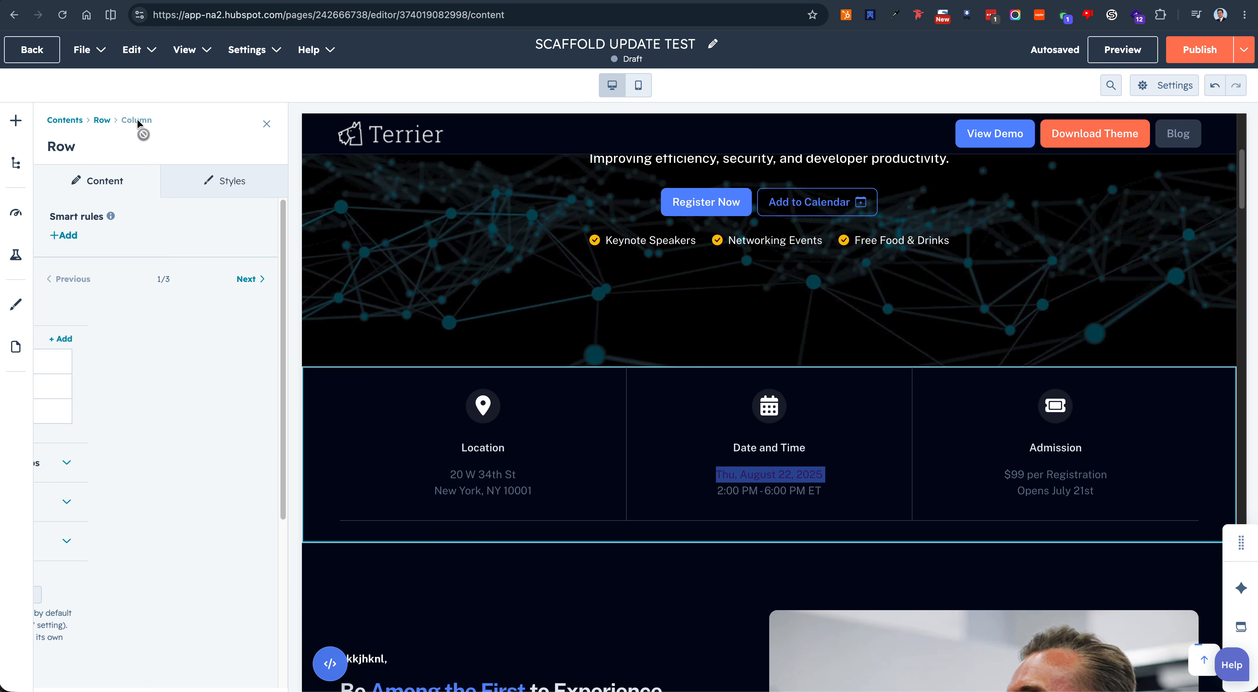
click(246, 279)
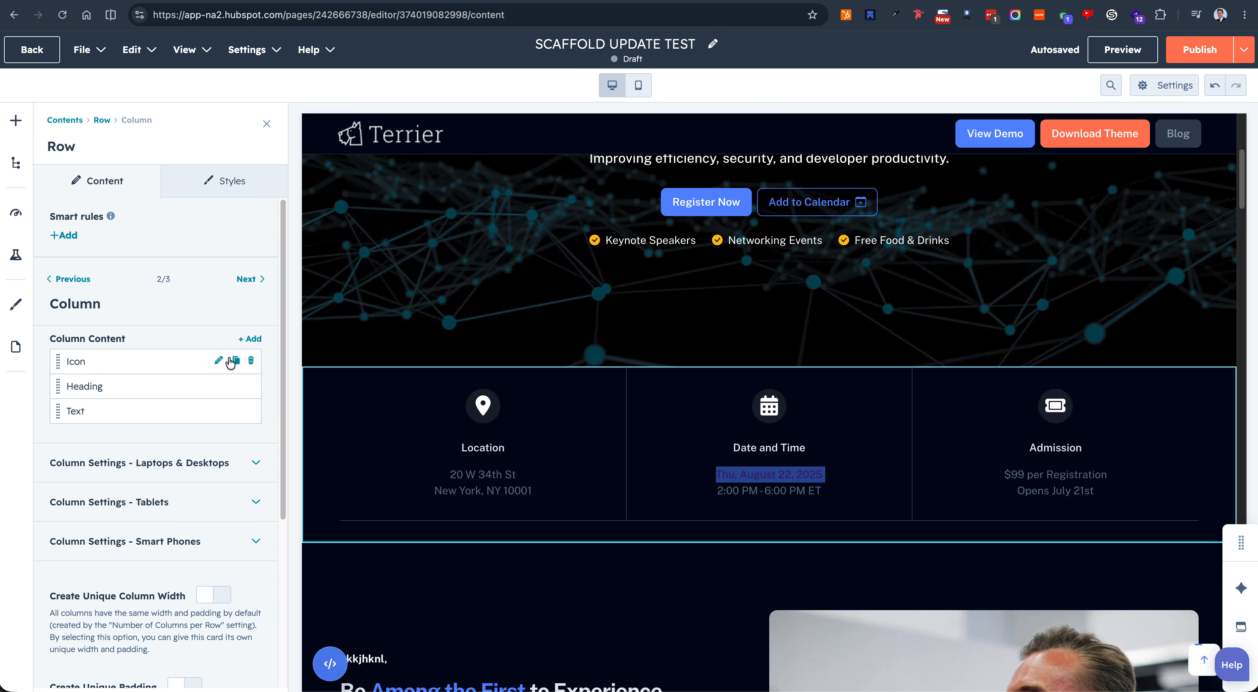
click(219, 410)
click(128, 454)
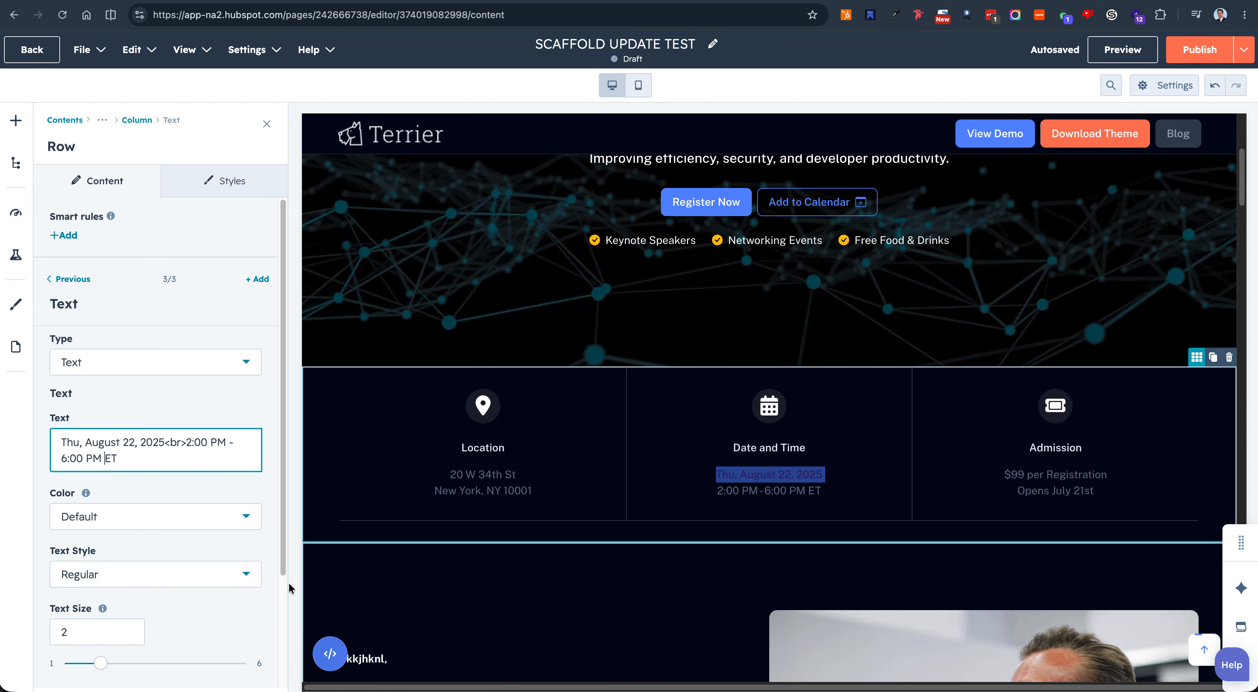
scroll(218, 534, down, 3)
click(224, 657)
scroll(202, 600, down, 5)
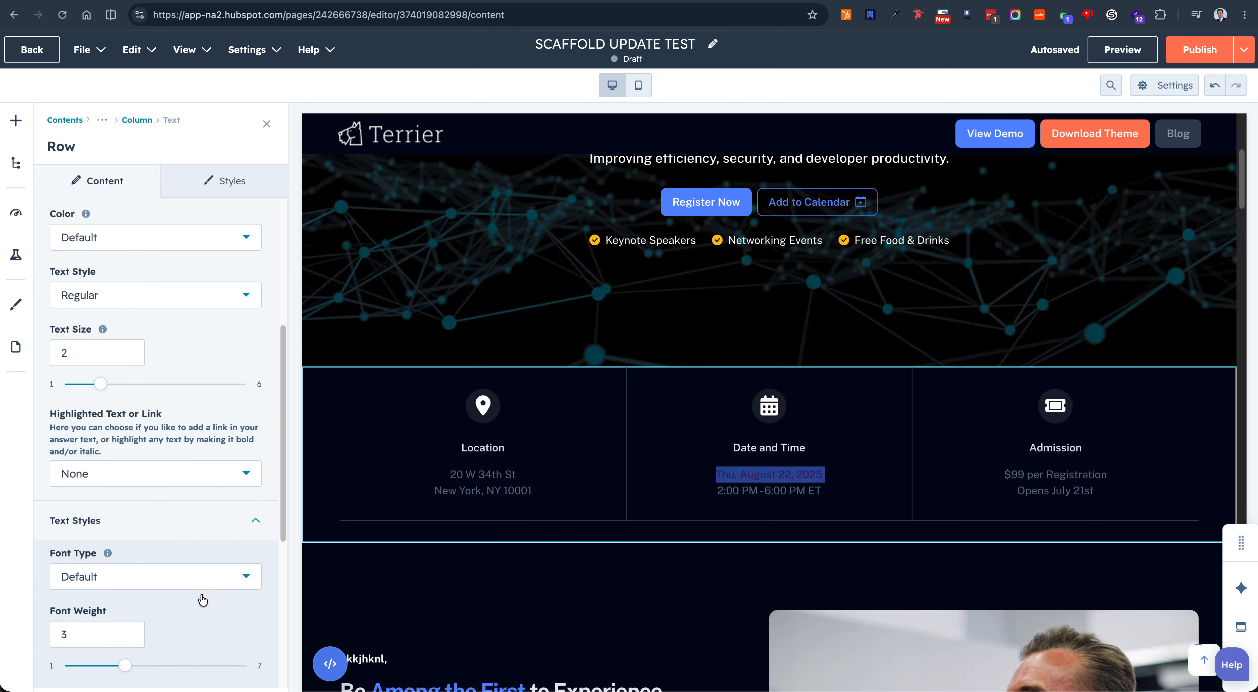
Step: Select the Content Split section and review its content settings
scroll(630, 522, down, 6)
click(601, 463)
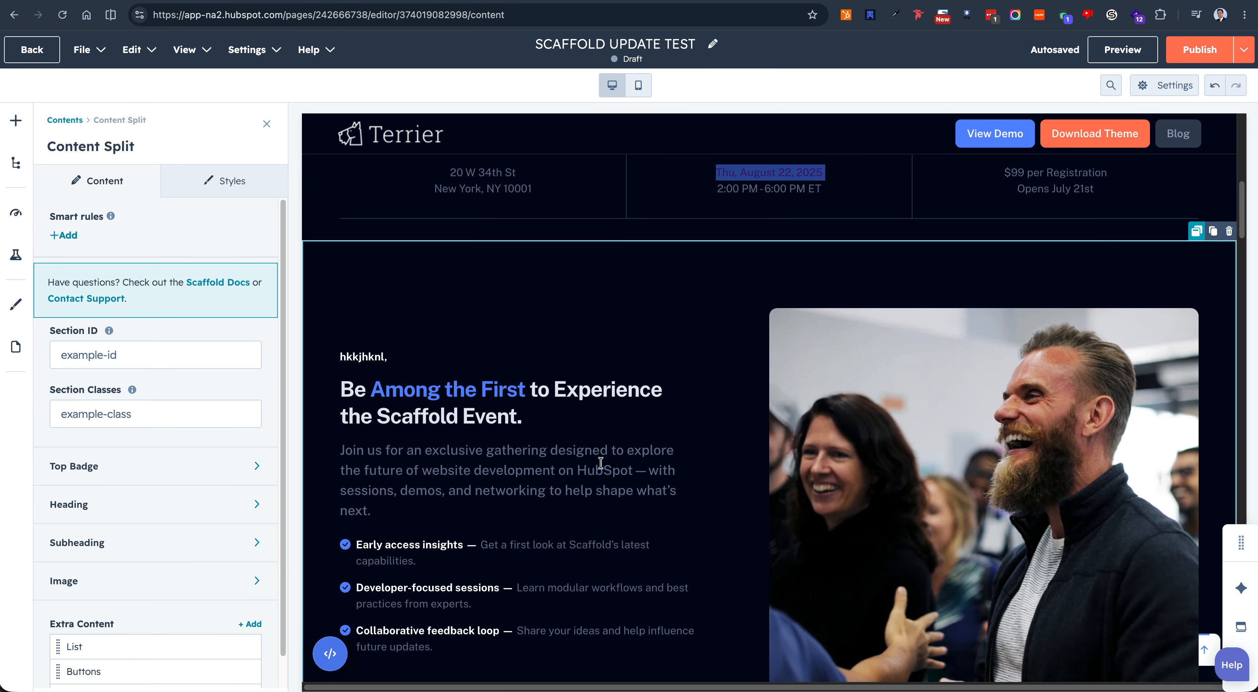
scroll(439, 470, down, 2)
scroll(241, 514, down, 1)
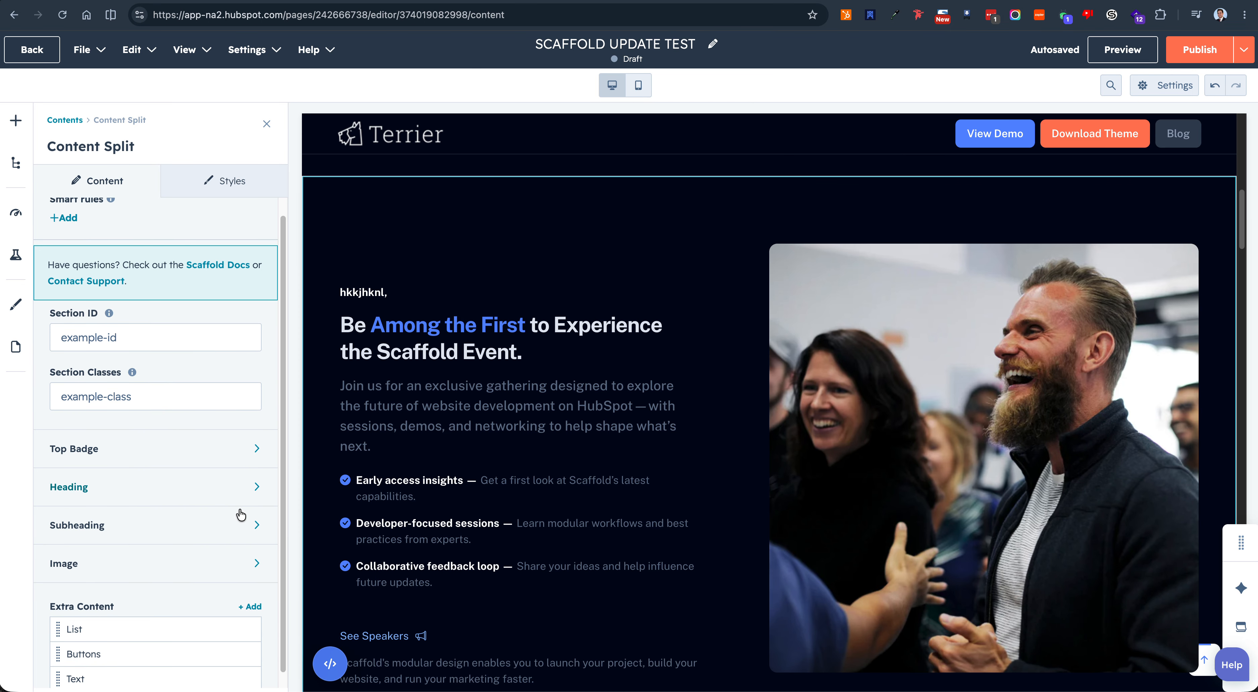
scroll(669, 541, up, 1)
scroll(669, 542, up, 1)
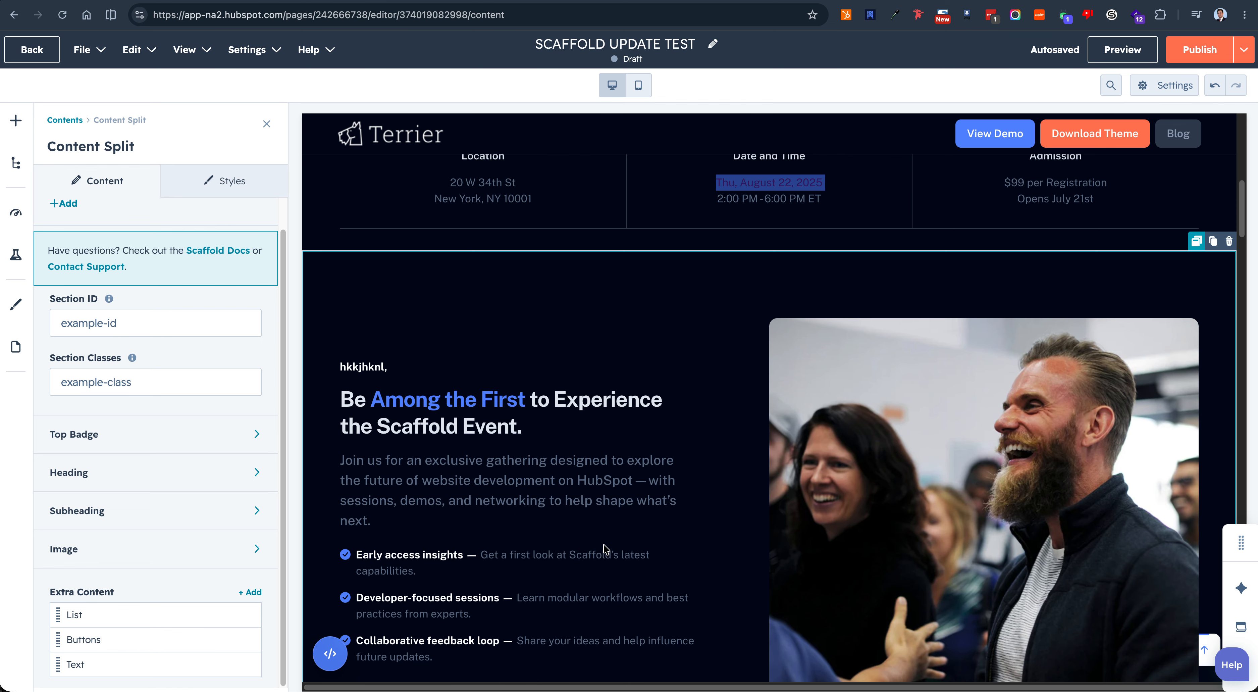
Step: Select the hero section and enable Editor tools in the Scaffold Studio browser extension
scroll(645, 349, up, 10)
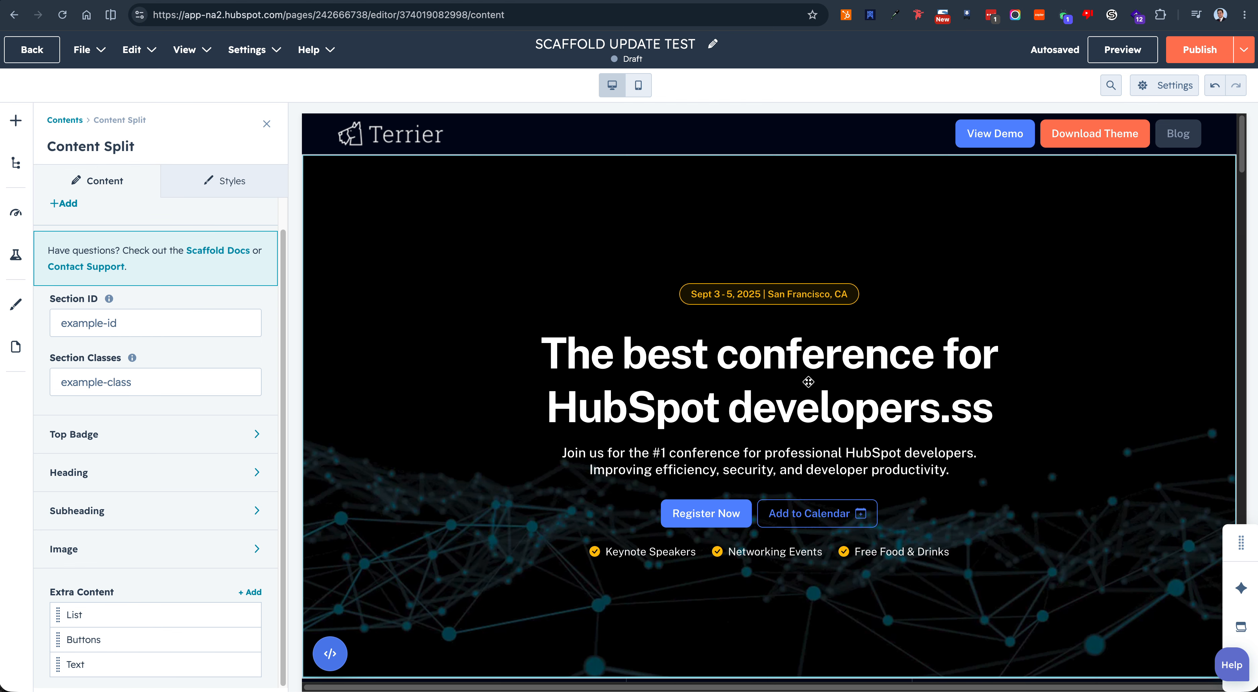
click(813, 356)
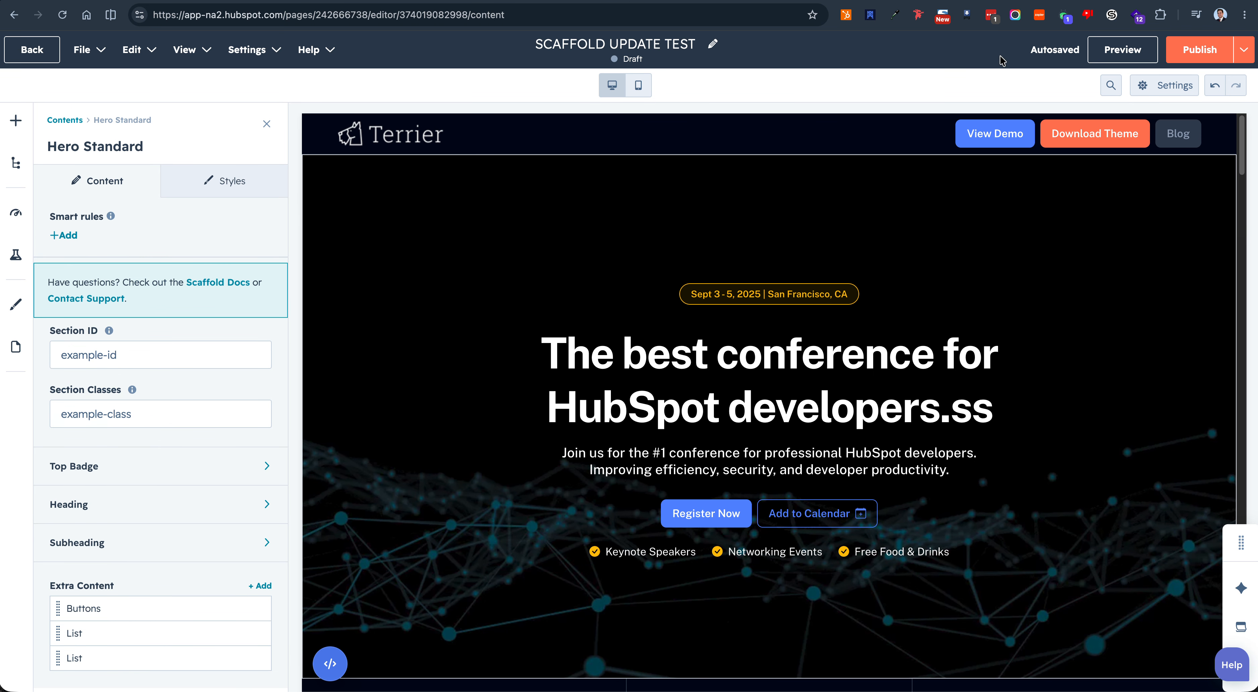
click(870, 15)
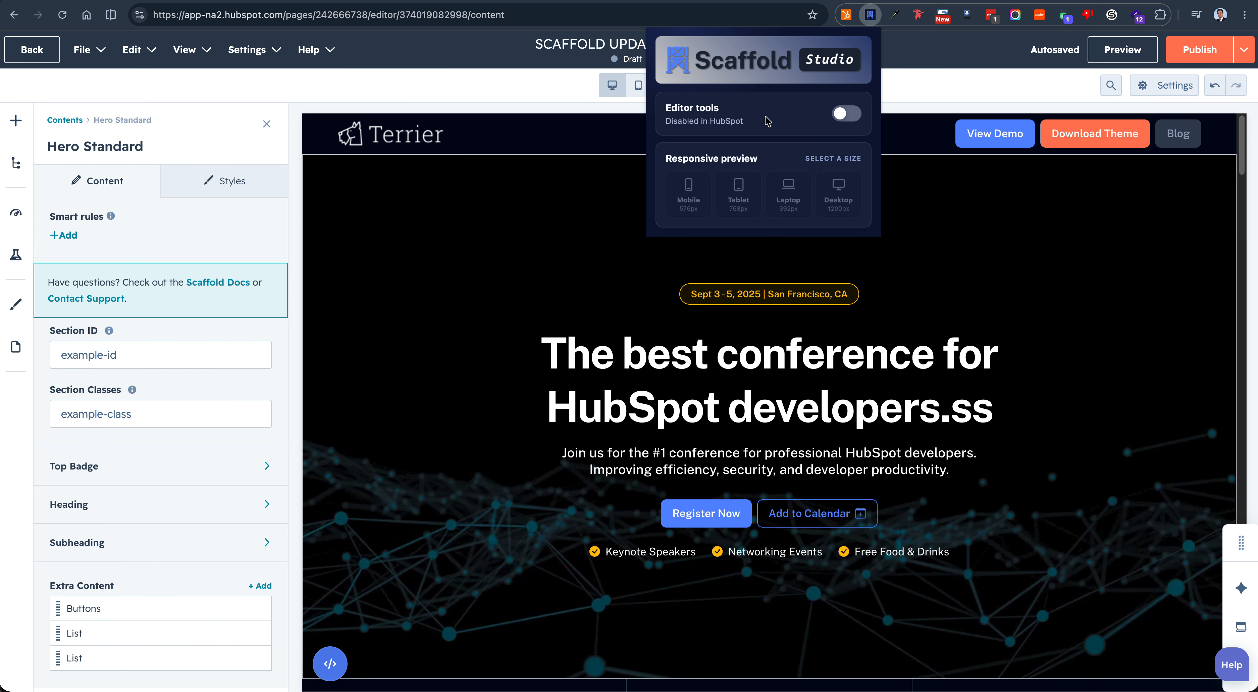
click(844, 120)
click(588, 232)
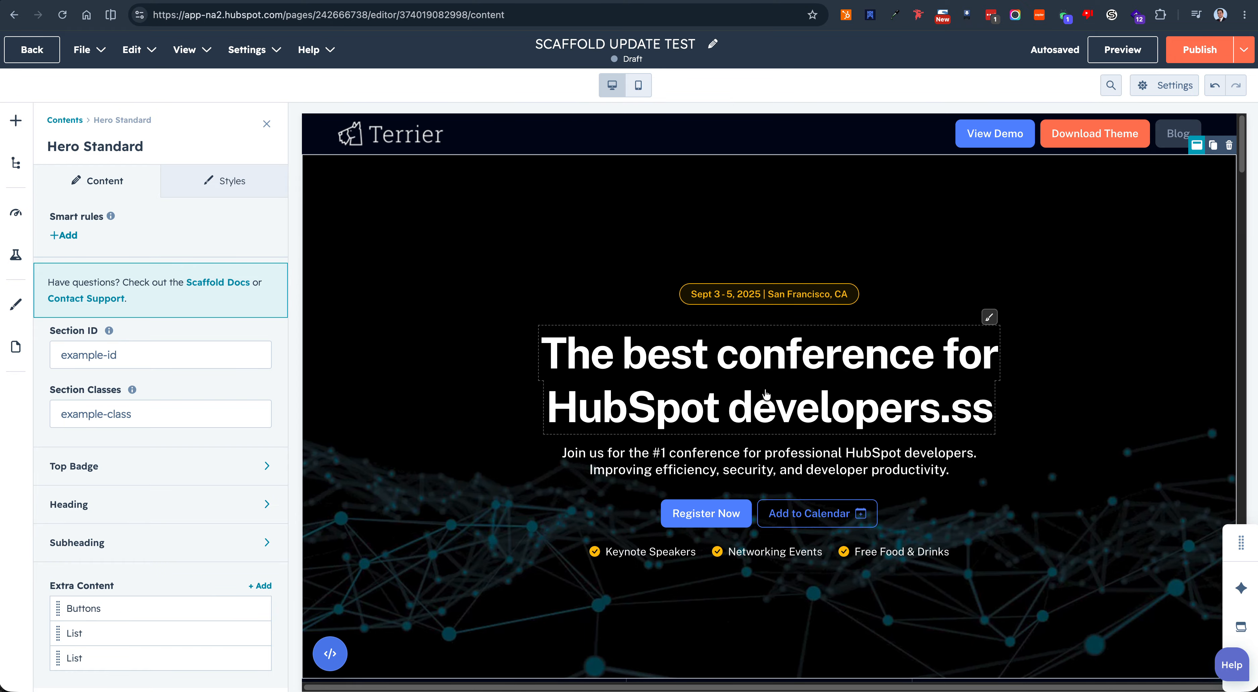
Step: Open the hero heading, top badge, subheading, both buttons and first two list items for editing straight from the page preview
click(768, 365)
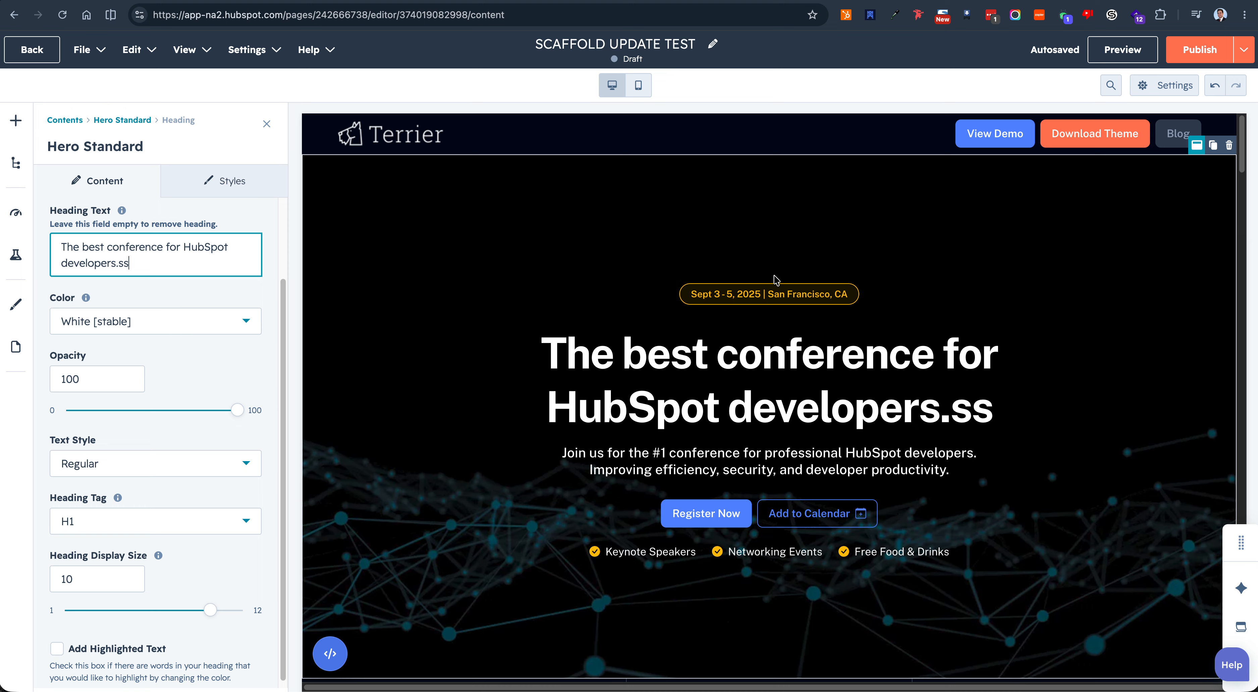
click(771, 297)
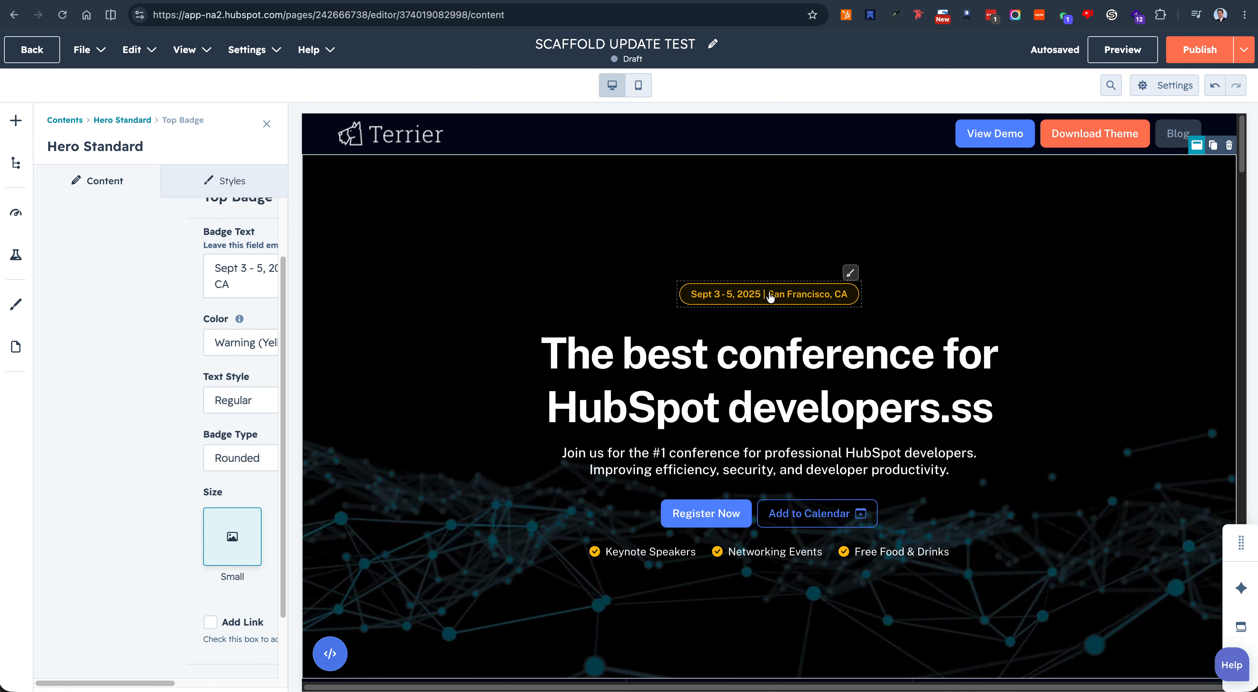
click(662, 459)
click(686, 517)
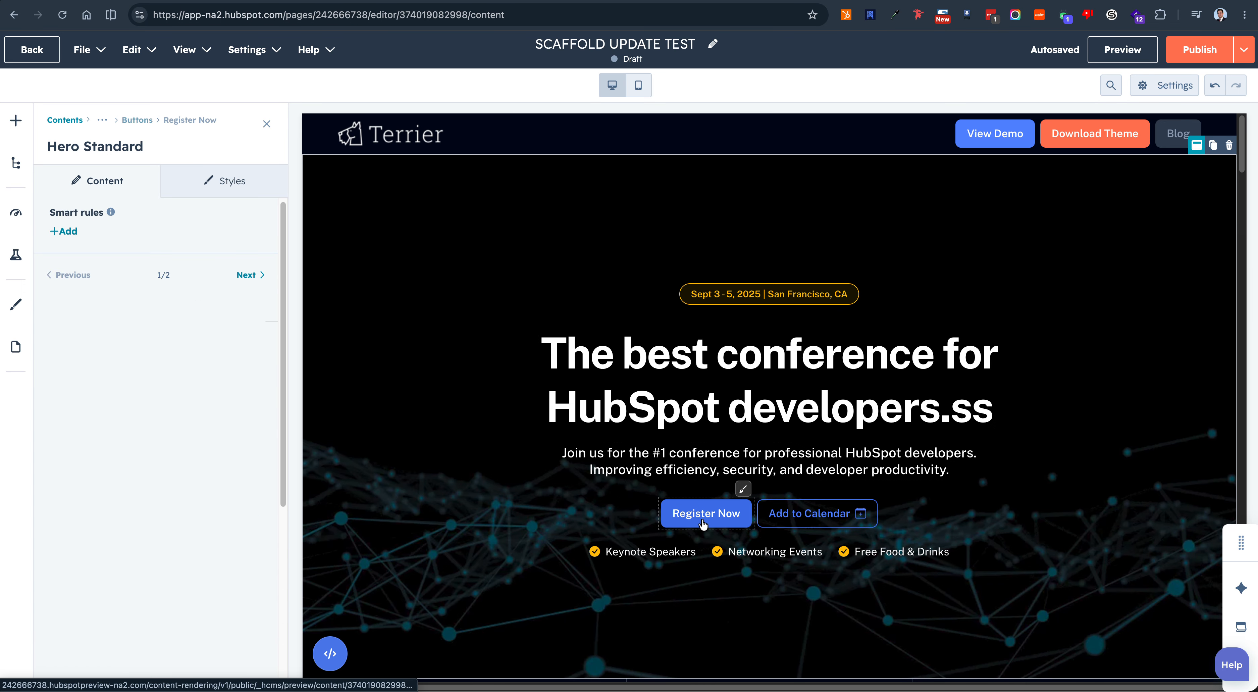
click(811, 514)
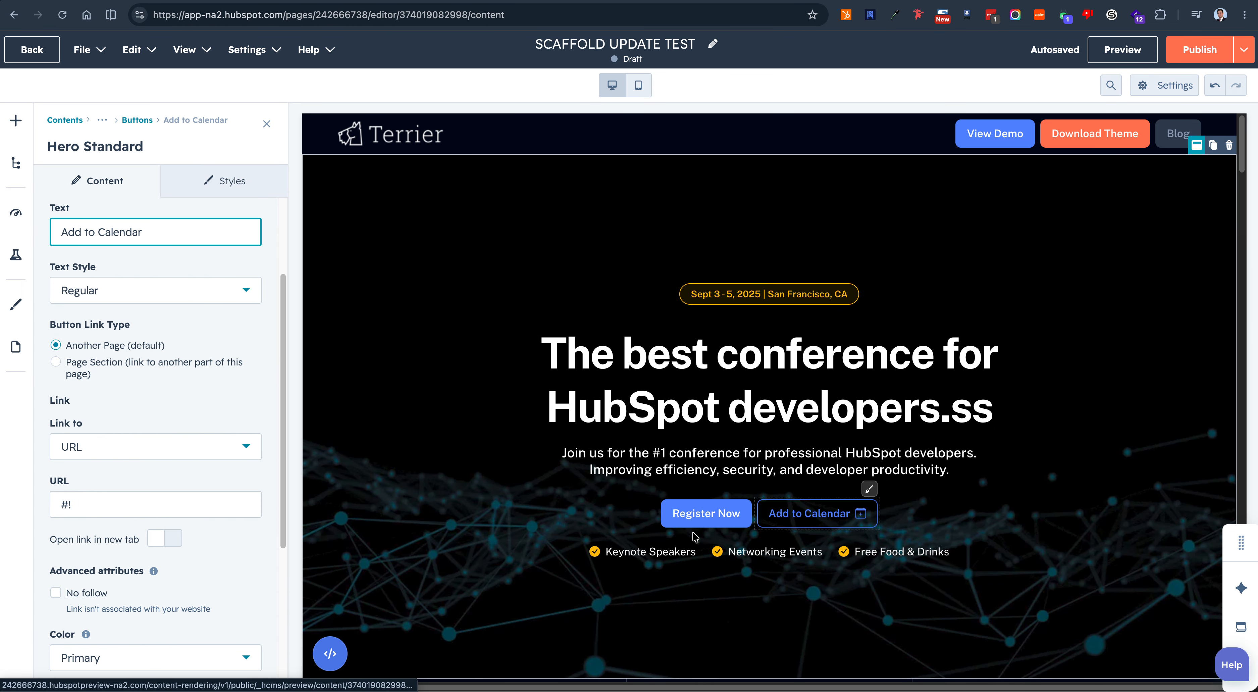
click(642, 557)
click(762, 553)
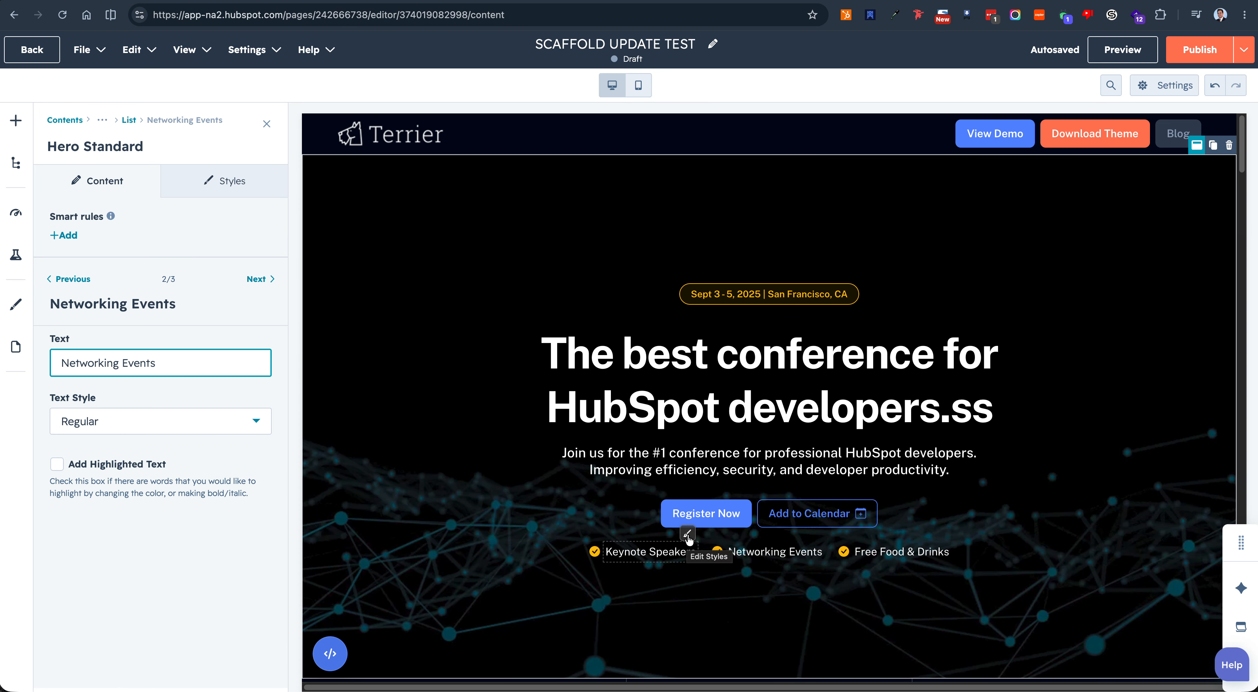
Step: Open the style settings of the hero's checkmark list, top badge and heading straight from the page preview
click(688, 534)
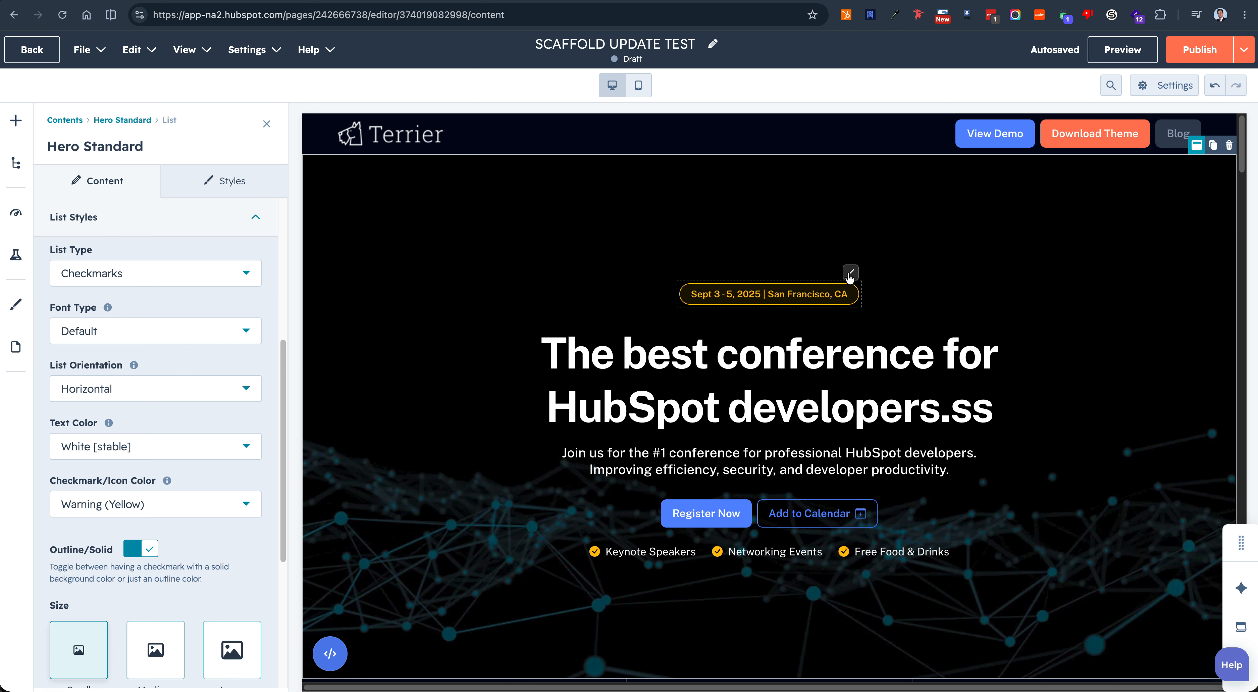
click(850, 273)
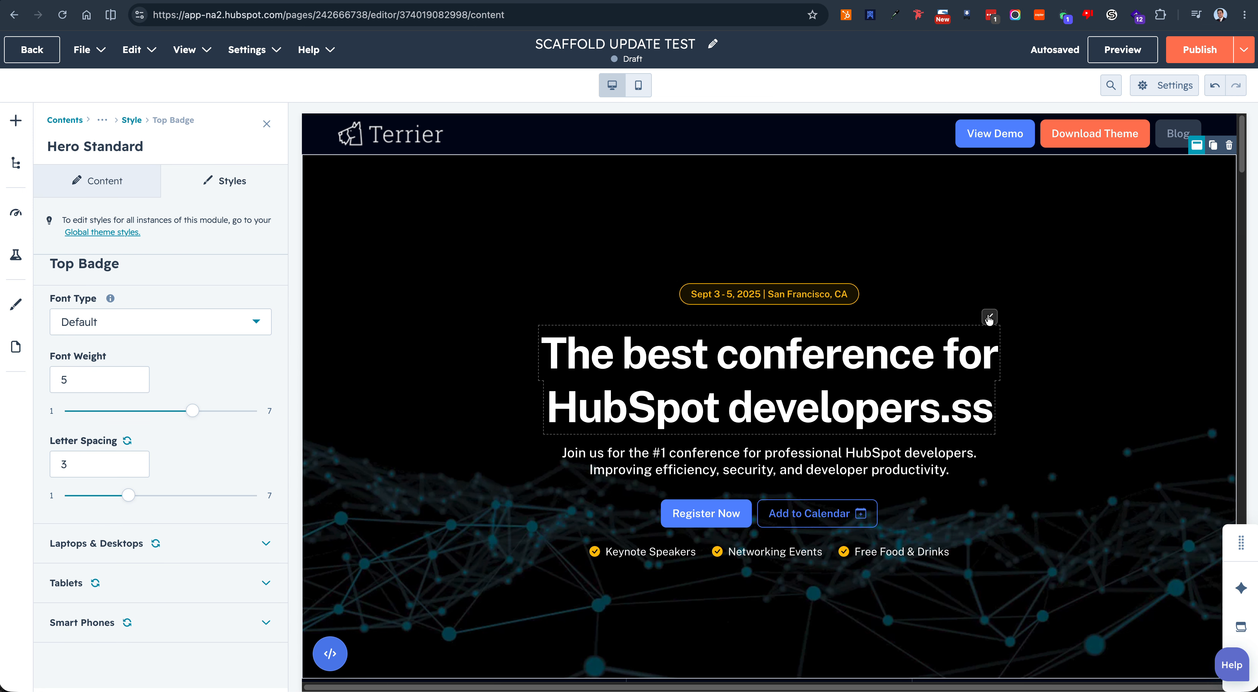
click(989, 318)
Step: Open the Date and Time column's heading and its date text for editing straight from the page preview
scroll(782, 420, down, 6)
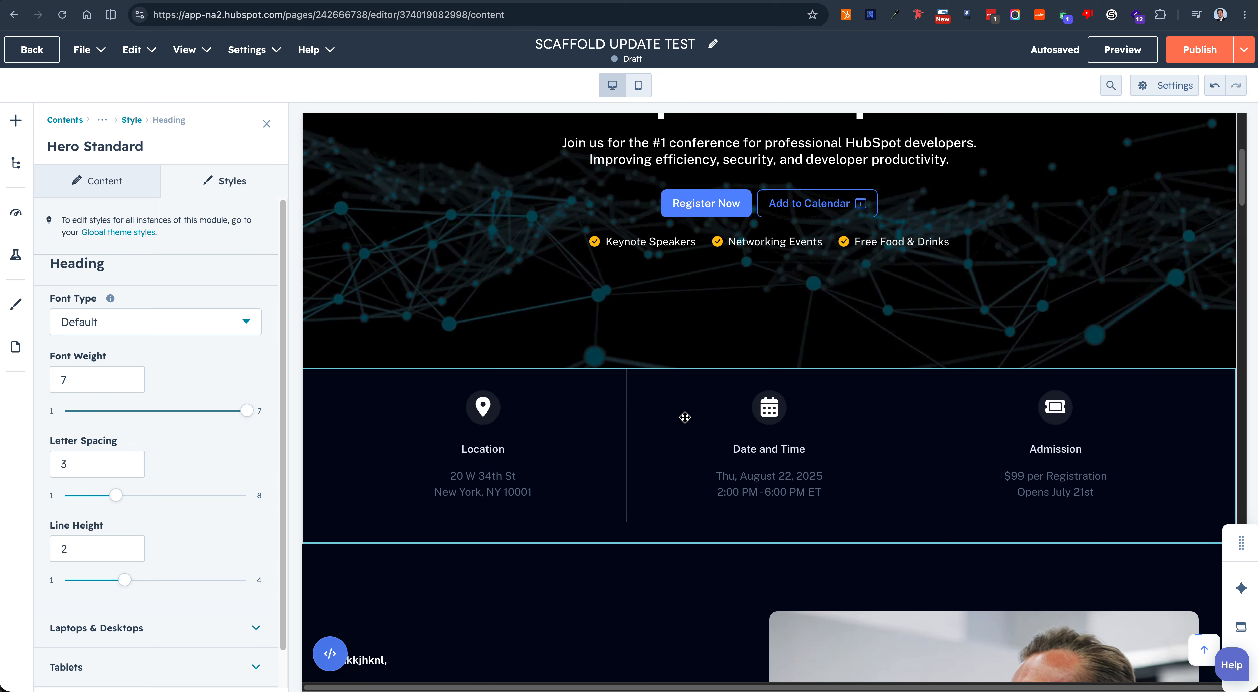
click(756, 448)
click(756, 454)
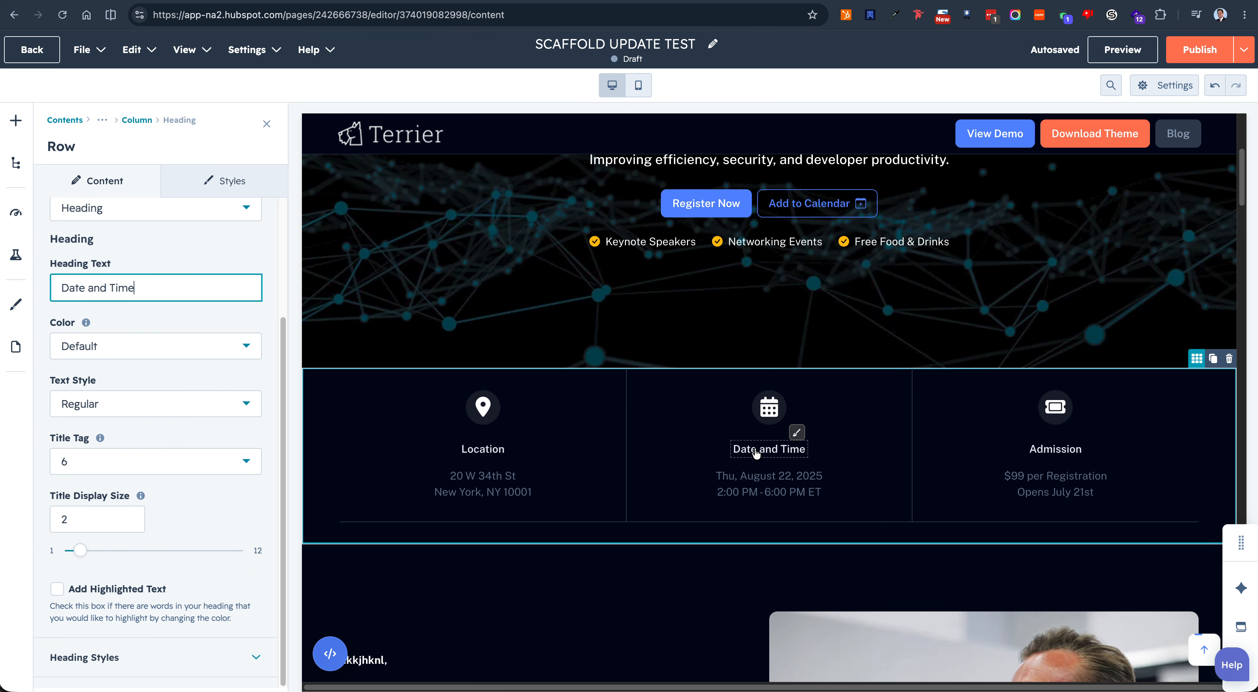
click(753, 476)
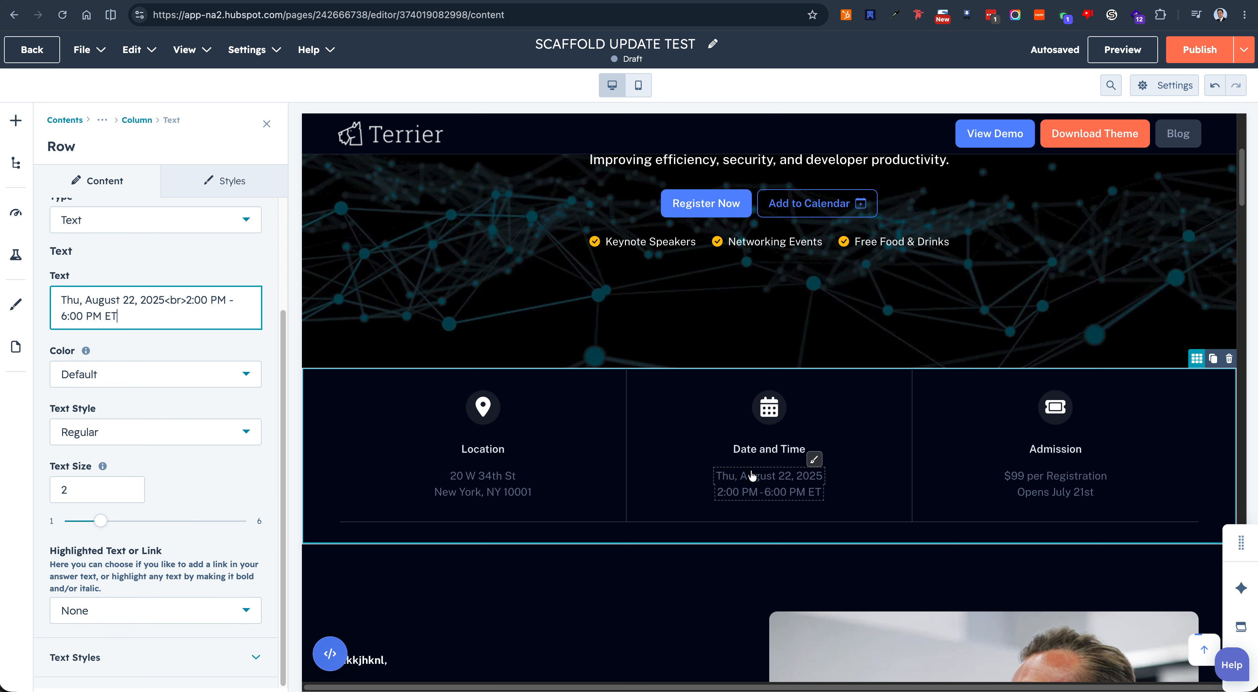
Step: Open the Location and Admission columns' settings and the Date and Time column's calendar icon content and style settings from the page preview
click(586, 441)
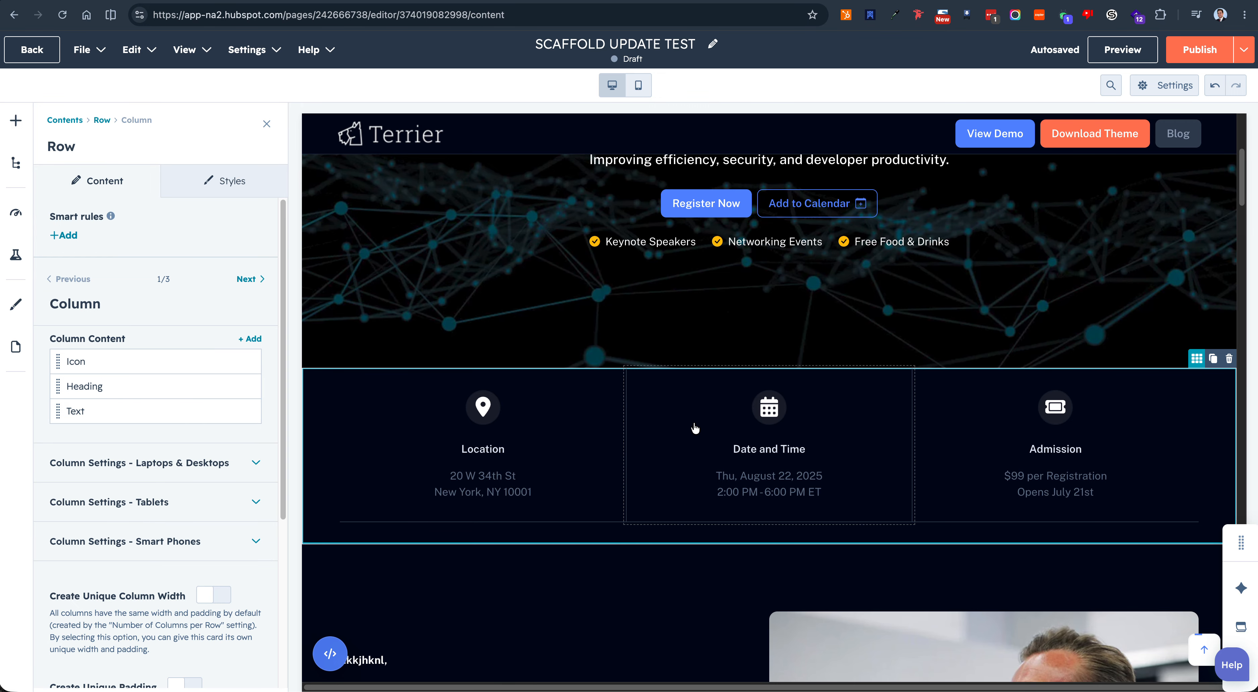
click(953, 422)
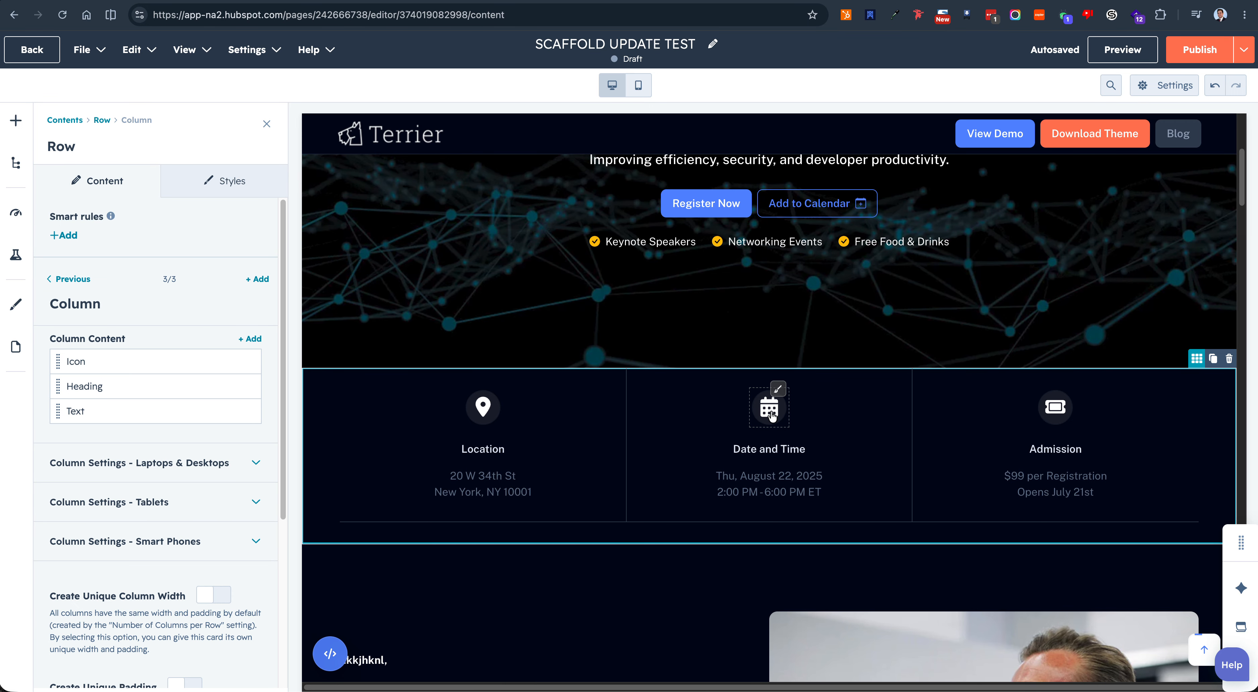
click(772, 417)
click(778, 390)
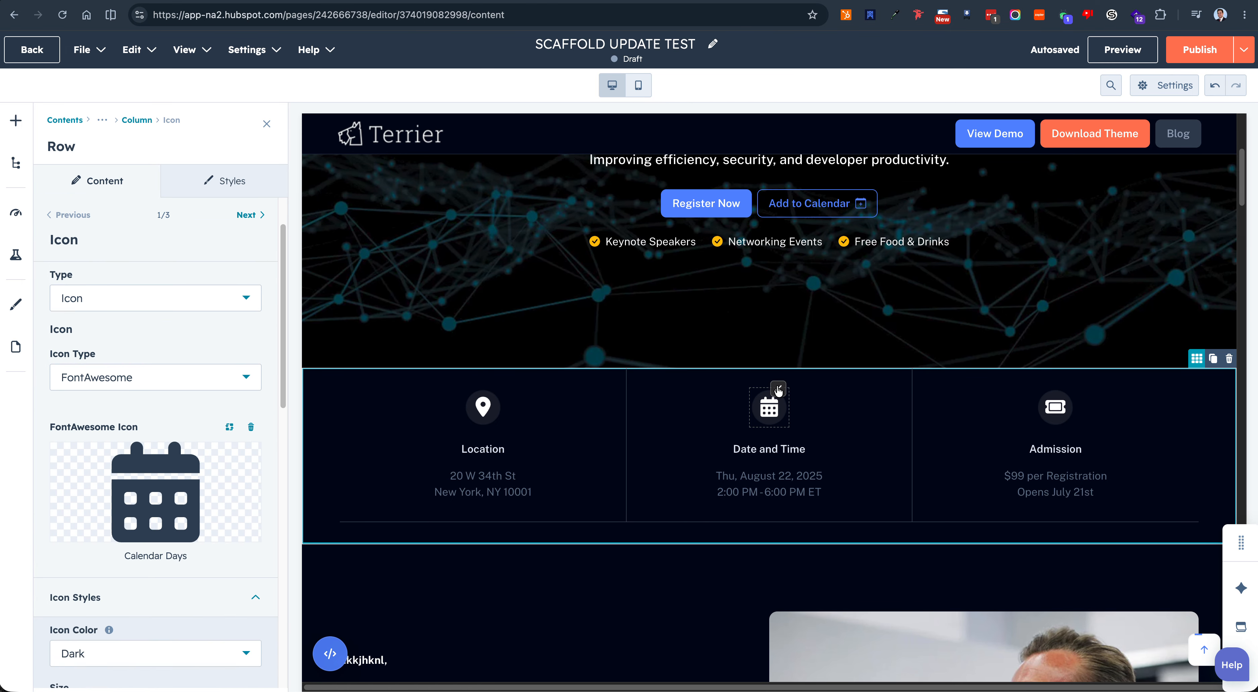
Step: Open the Content Split section, its heading and its subheading for editing straight from the page preview
scroll(778, 390, down, 5)
click(595, 421)
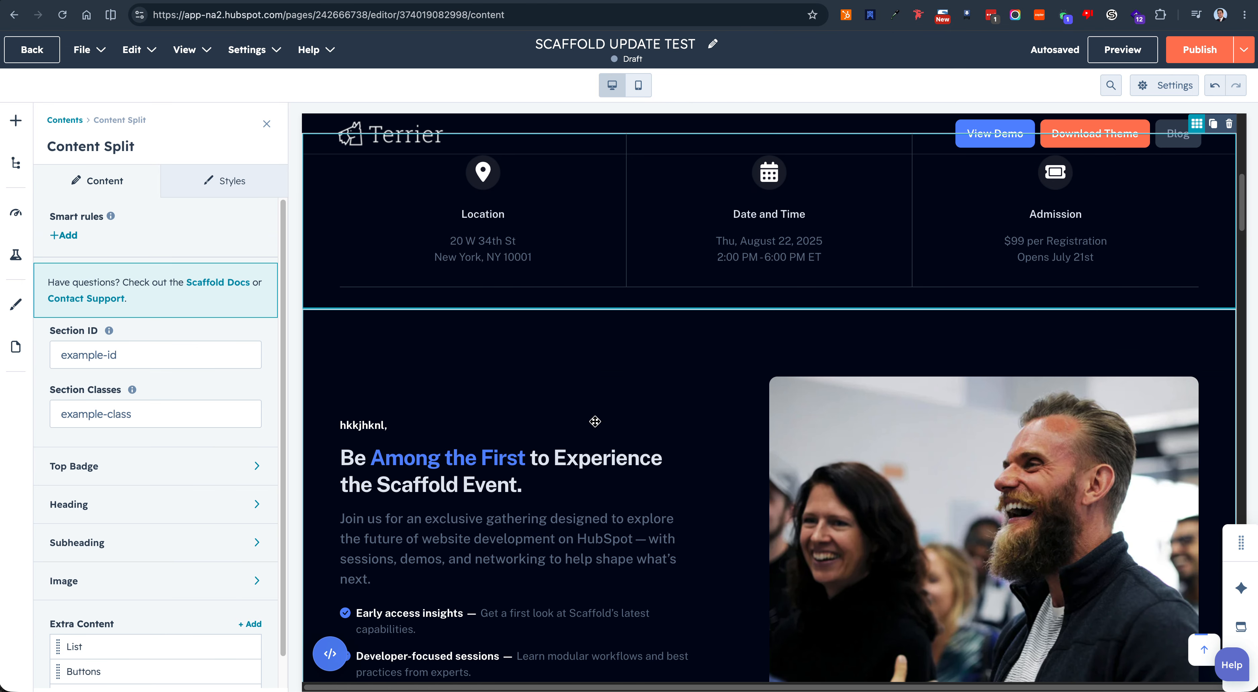
scroll(595, 421, down, 1)
click(429, 408)
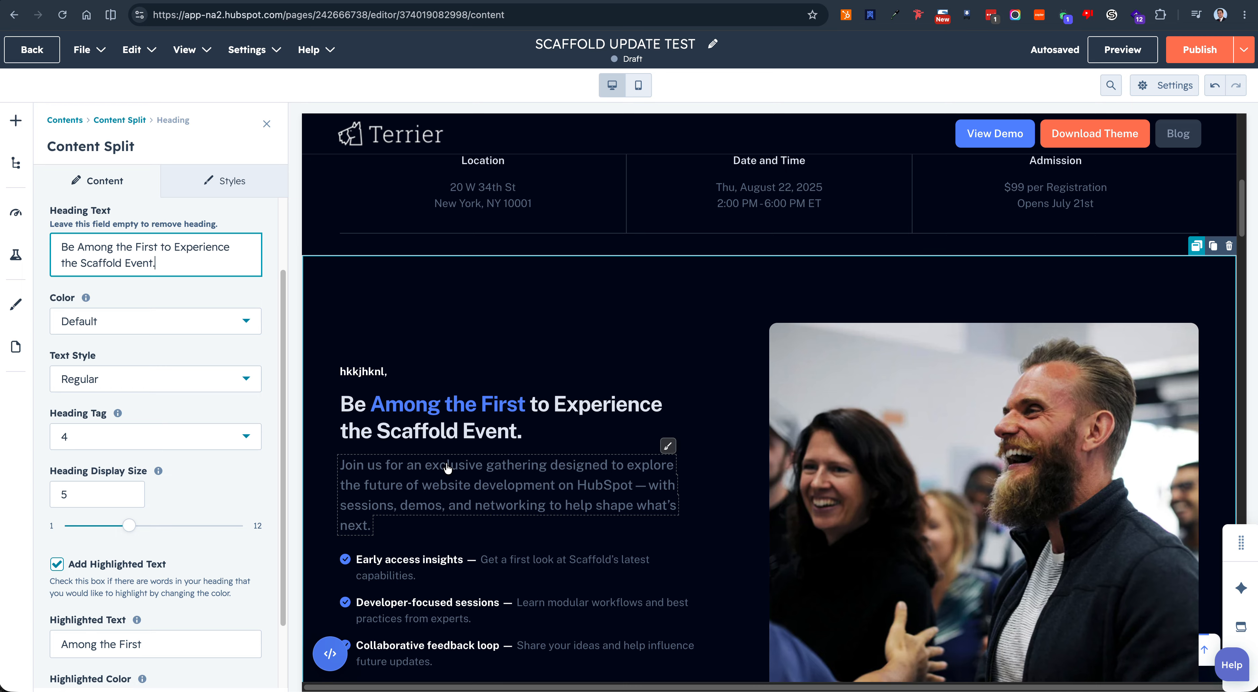
click(371, 478)
Step: Open each of the Content Split section's three list items for editing straight from the page preview
scroll(371, 477, down, 1)
click(414, 527)
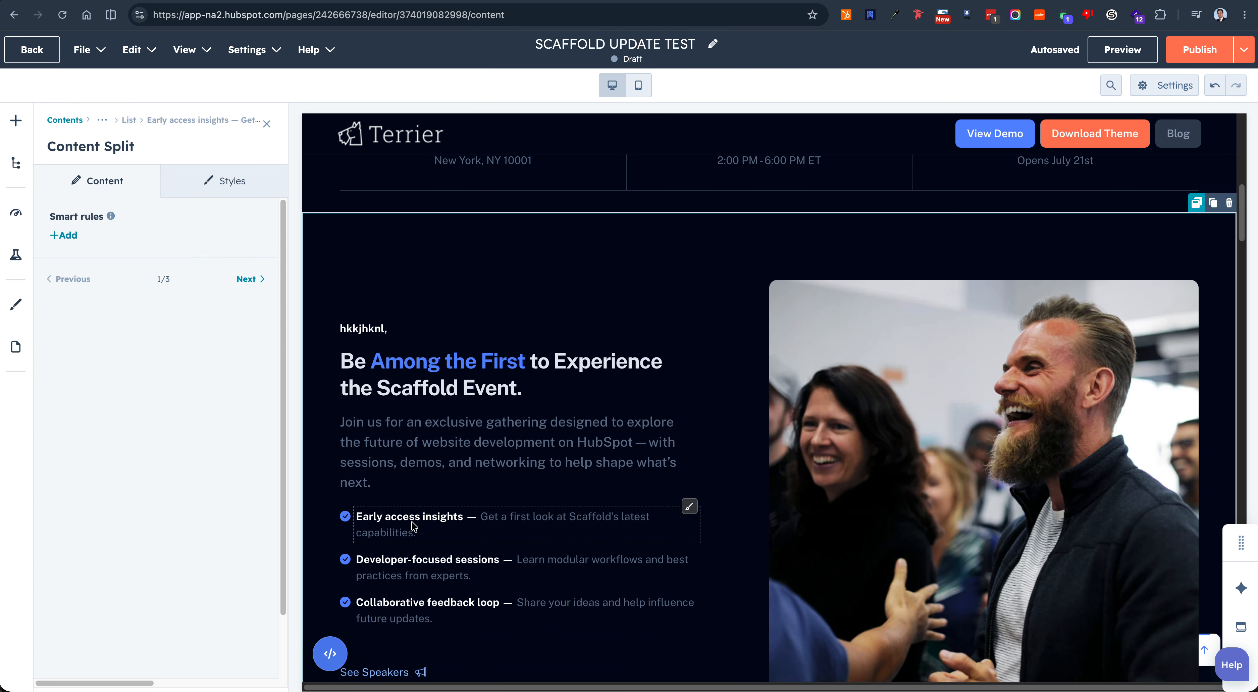
scroll(414, 527, down, 1)
click(420, 496)
click(433, 529)
scroll(432, 529, down, 1)
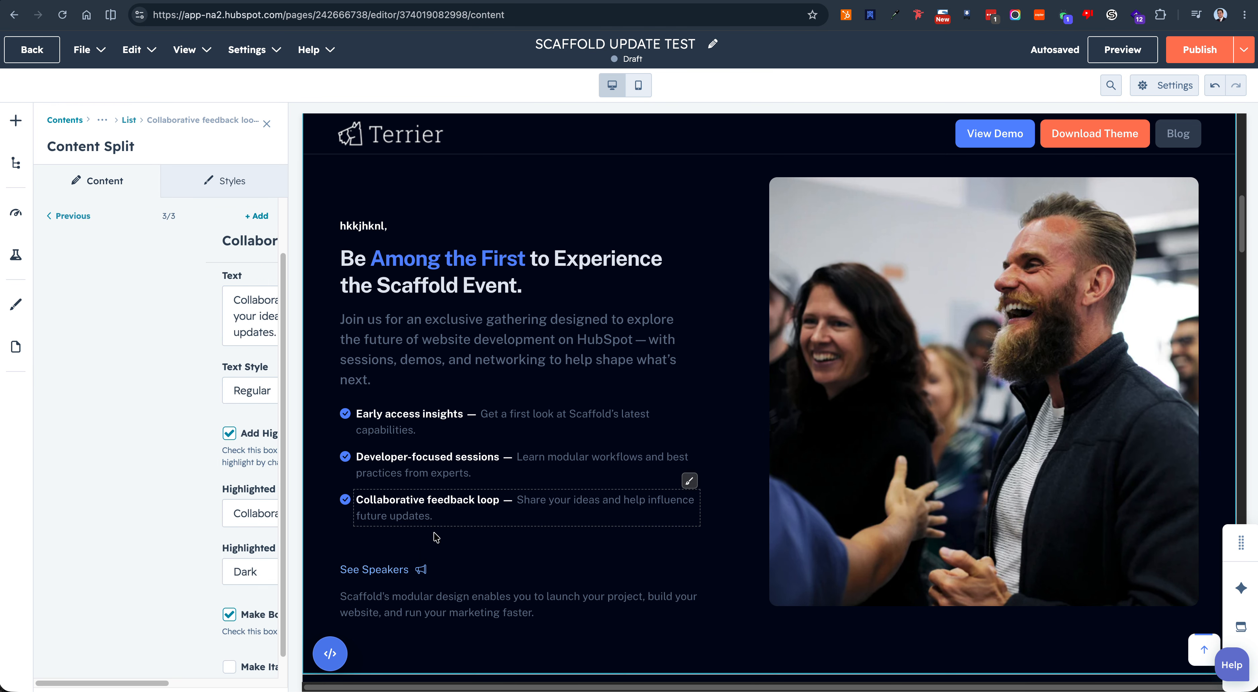
Step: Open the See Speakers button, the paragraph beneath it and the section image for editing from the page preview
click(420, 571)
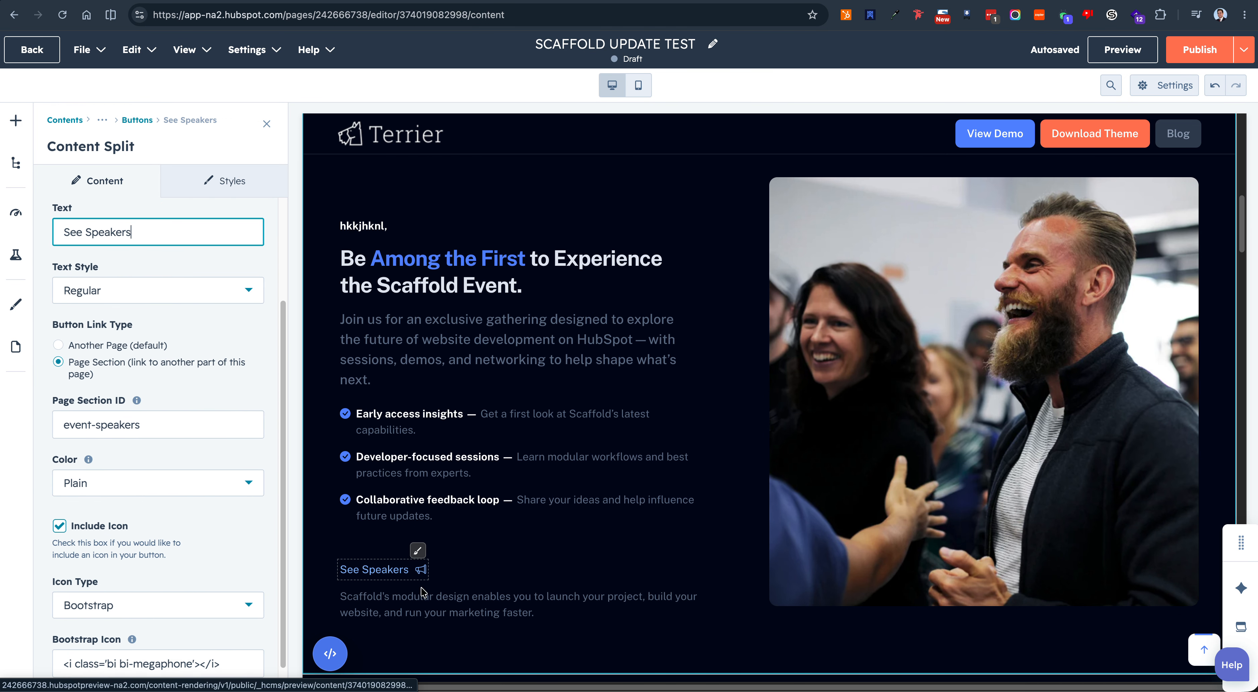
click(422, 604)
click(1002, 371)
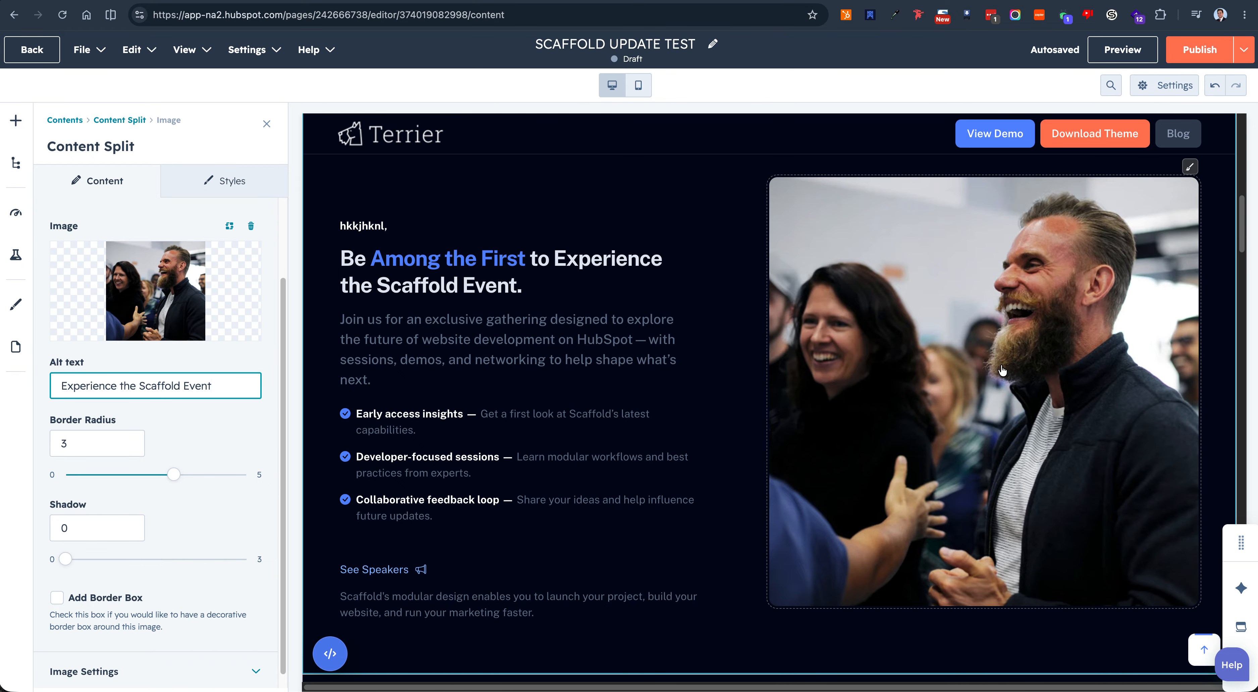
Step: Open the section library for adding a section below the Location, Date and Time and Admission row
click(16, 127)
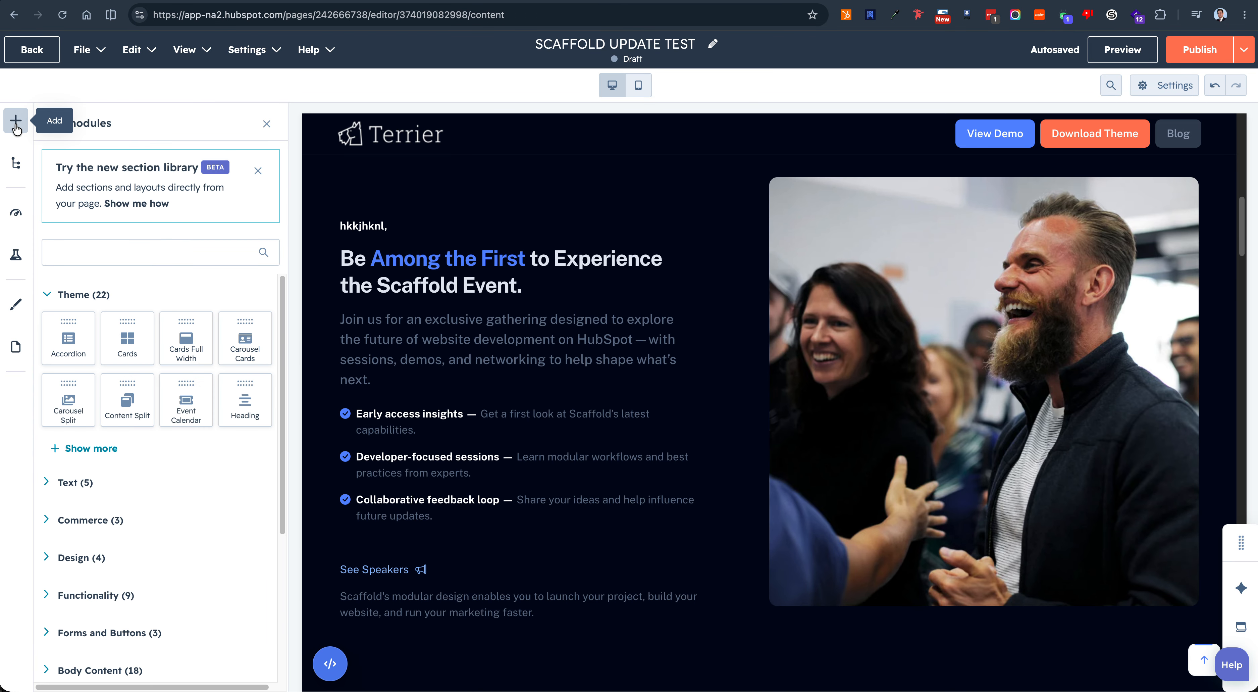
scroll(790, 235, up, 3)
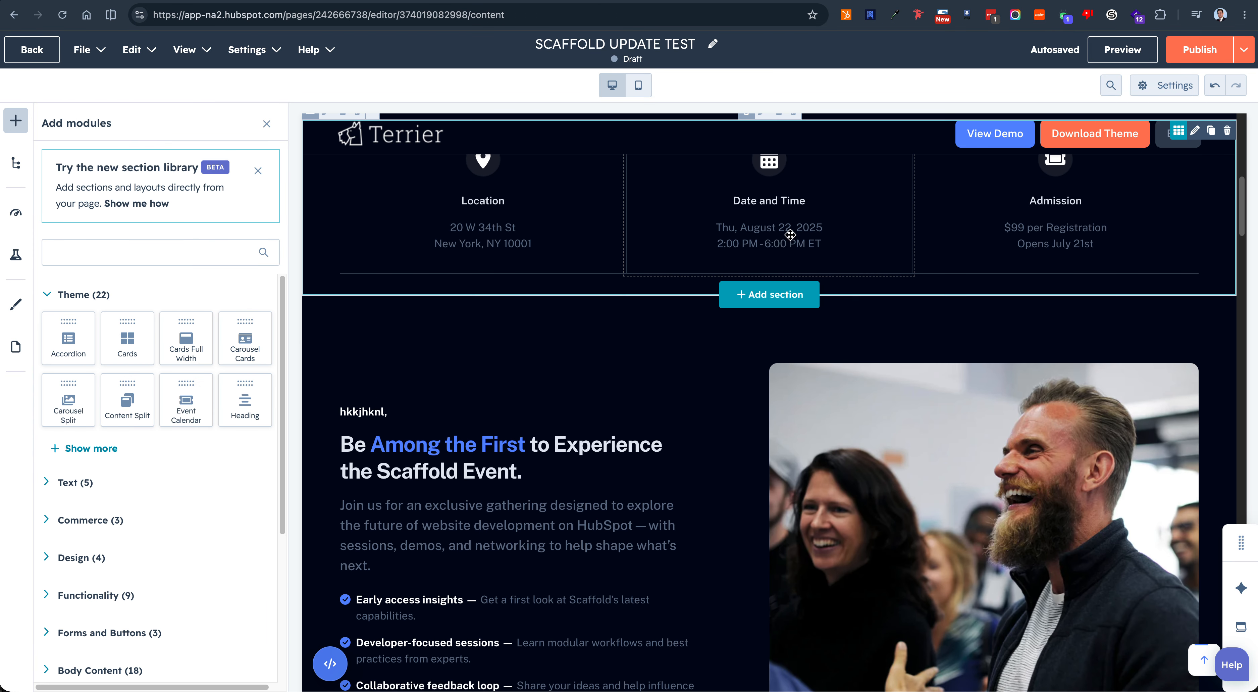
click(758, 313)
click(767, 289)
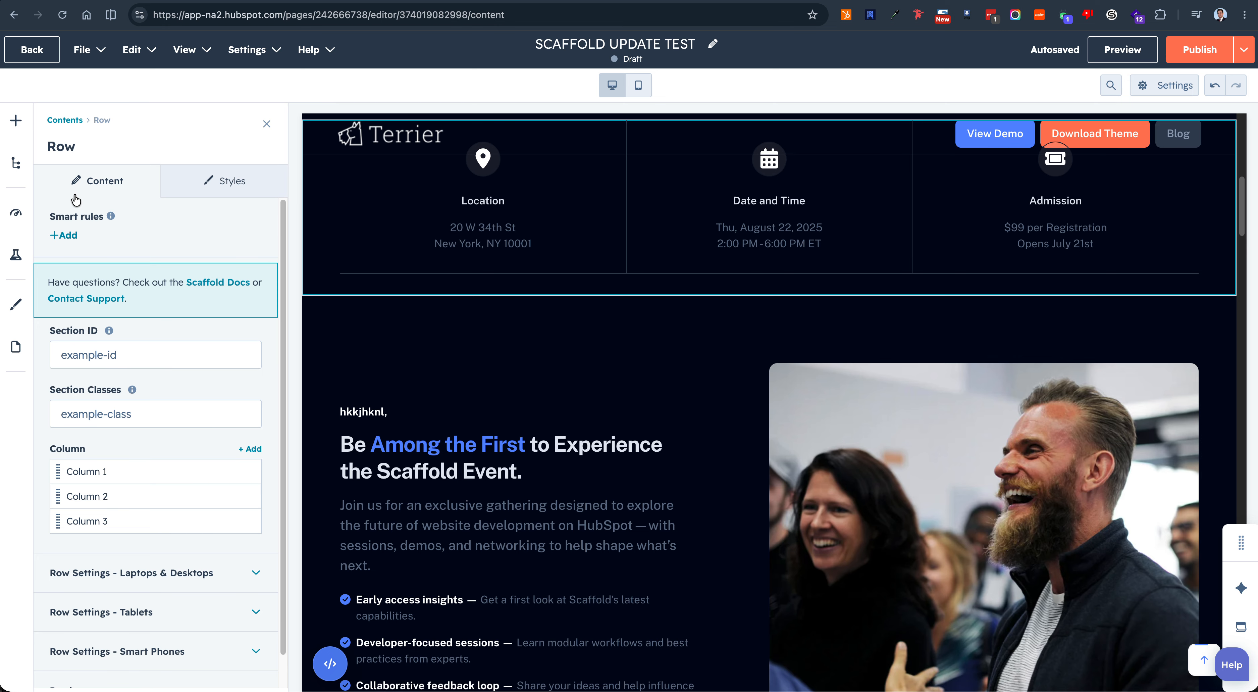
click(16, 121)
click(769, 295)
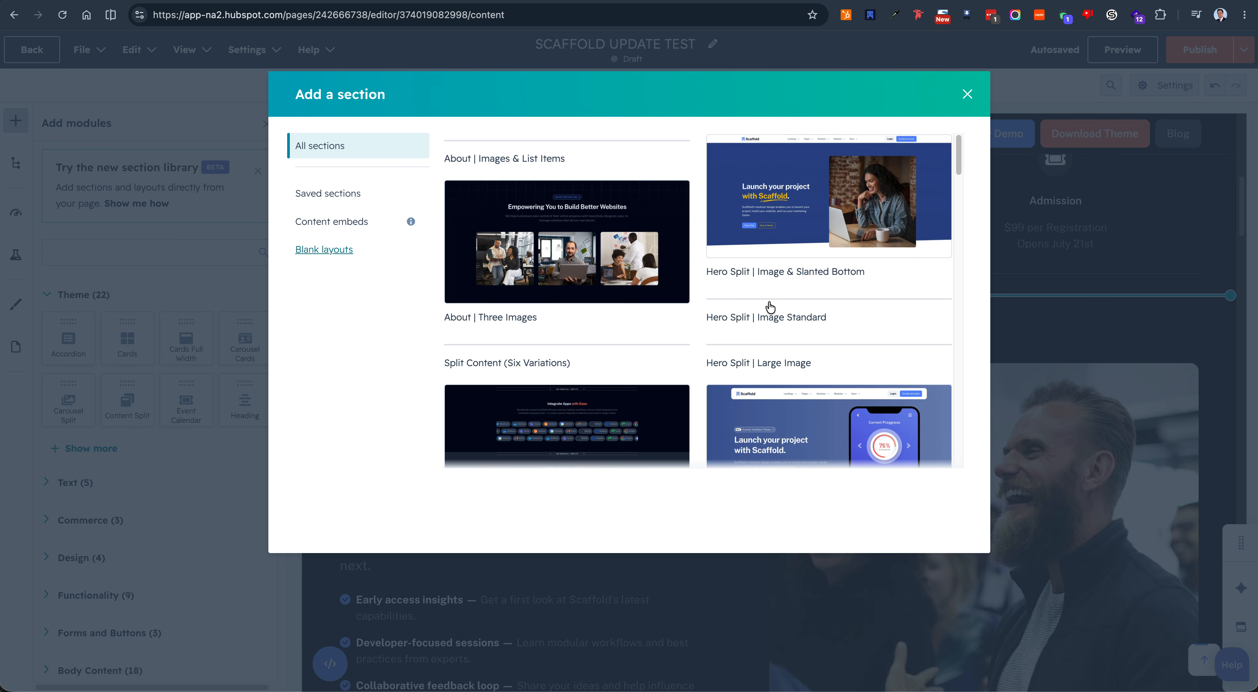
Step: Browse the theme's ready-made sections in the library and close it without adding one
scroll(732, 263, down, 5)
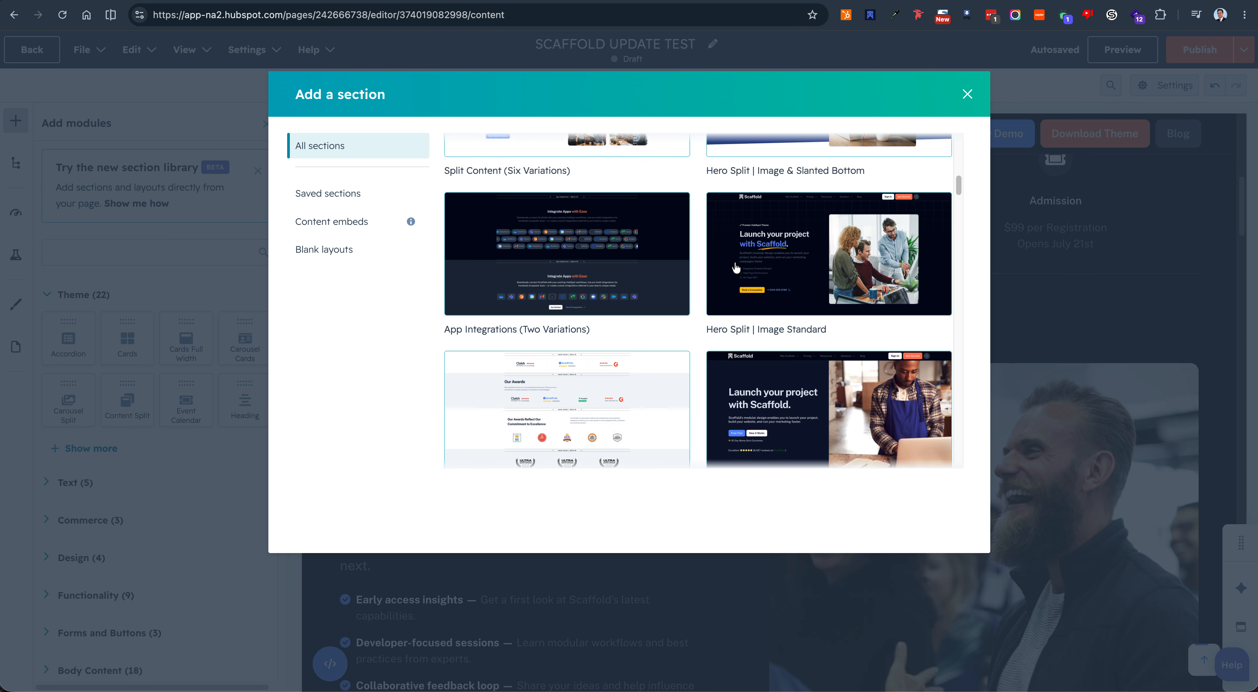
scroll(736, 268, down, 10)
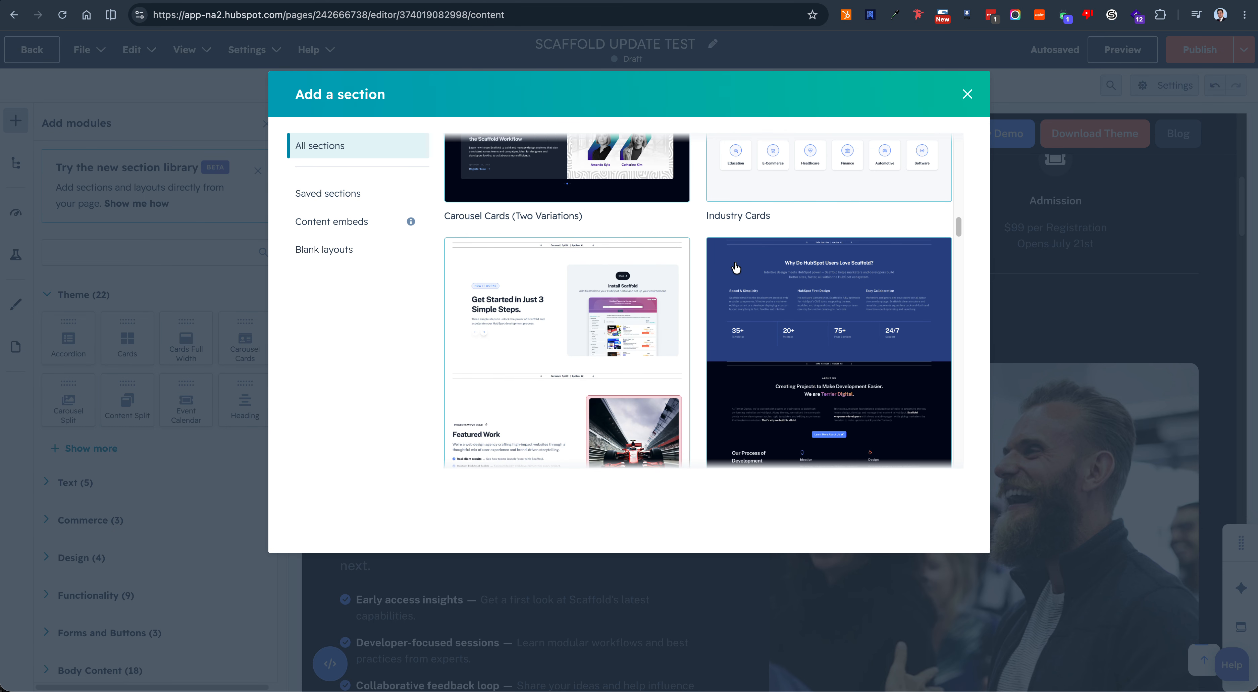
scroll(736, 268, down, 15)
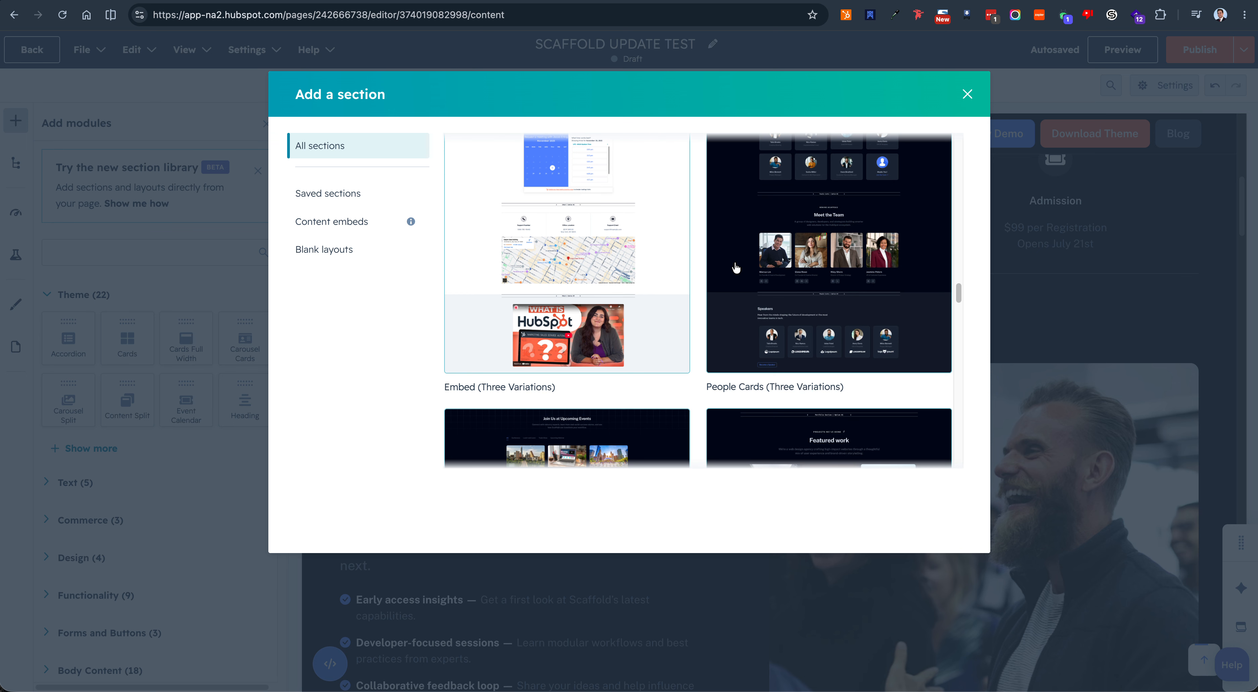
scroll(736, 268, down, 1)
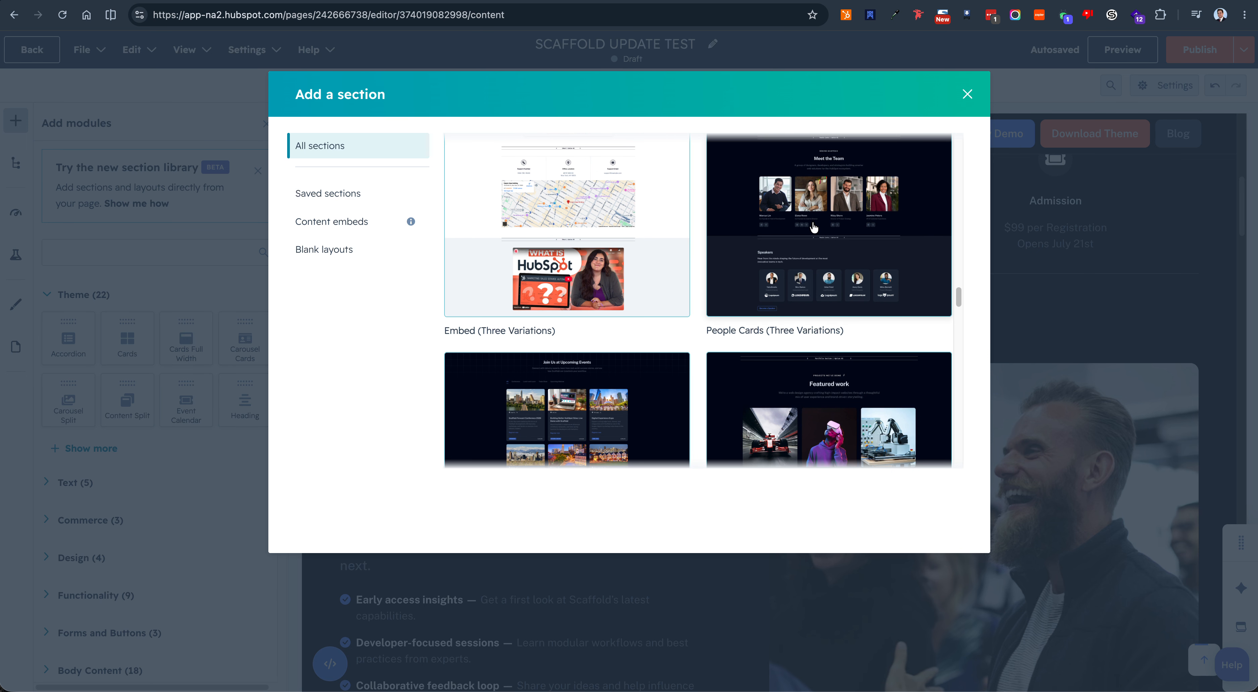
scroll(686, 320, down, 1)
scroll(699, 316, down, 4)
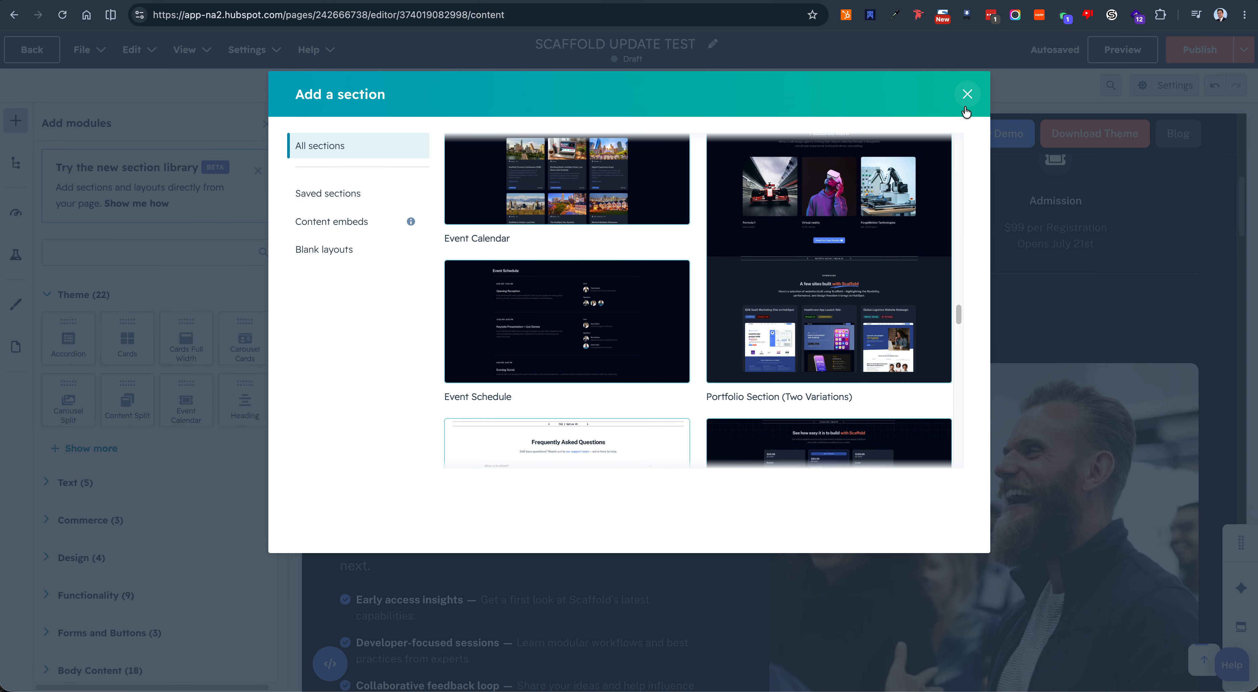
click(967, 94)
Step: Look over the page in HubSpot's mobile editing mode and return to desktop editing
scroll(659, 353, up, 3)
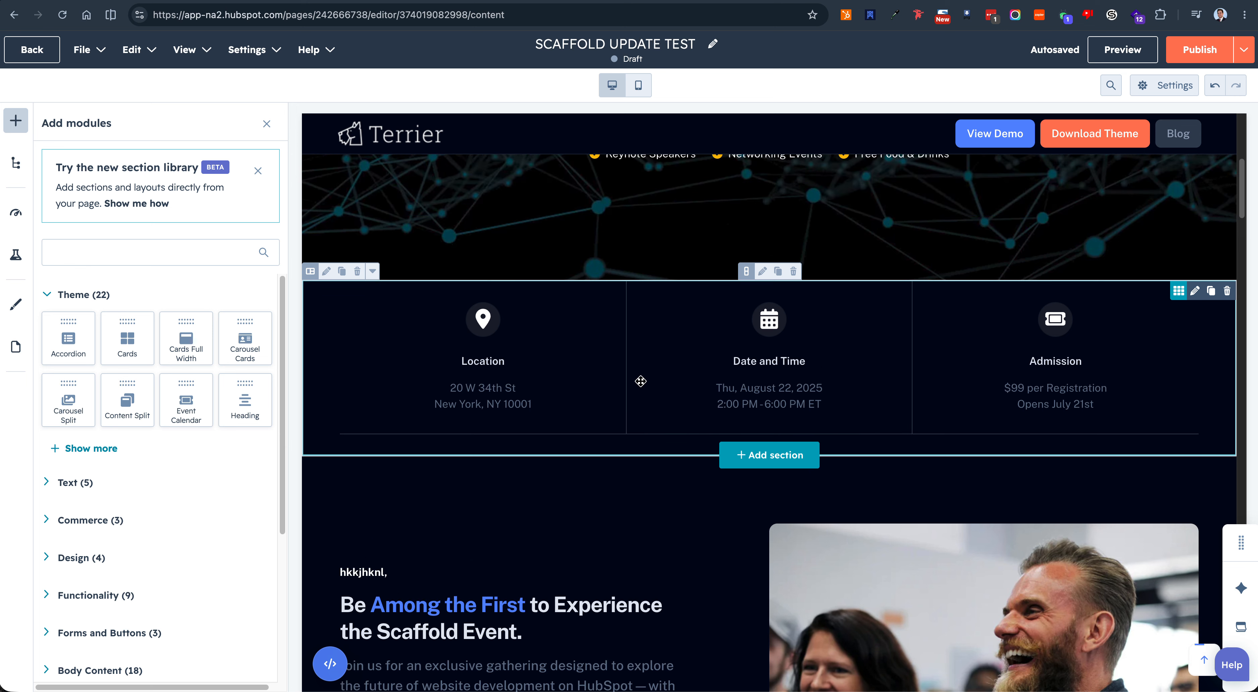
scroll(638, 378, up, 7)
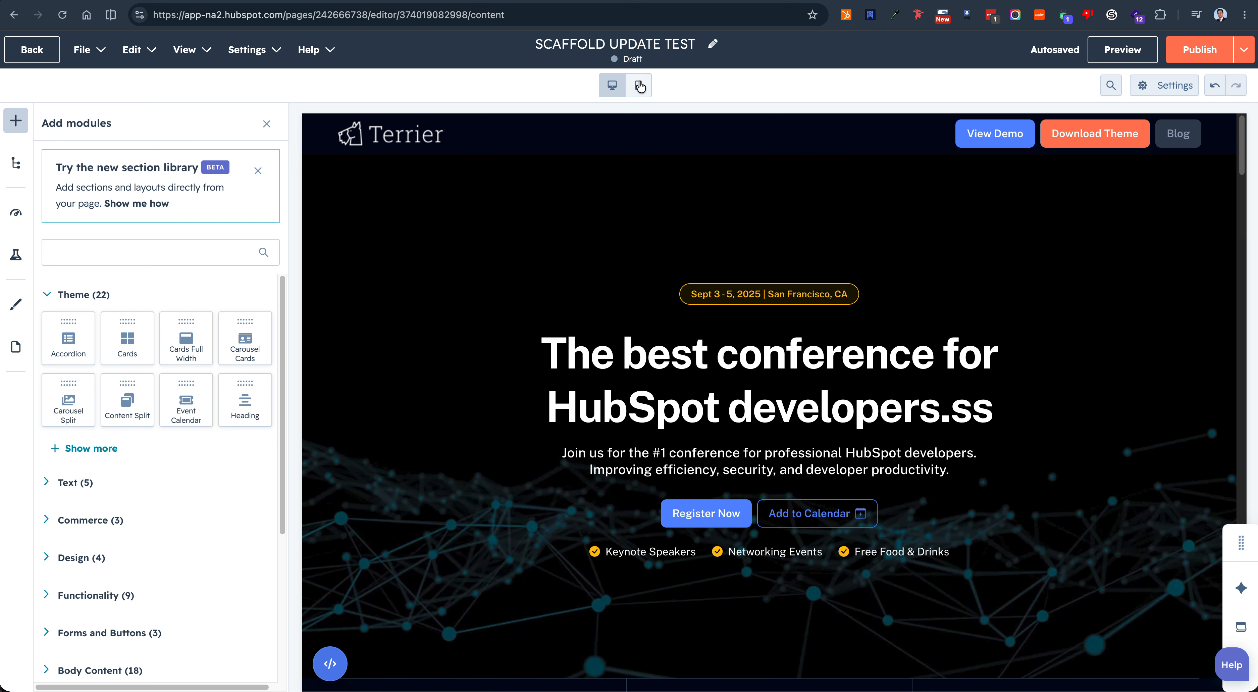
click(640, 93)
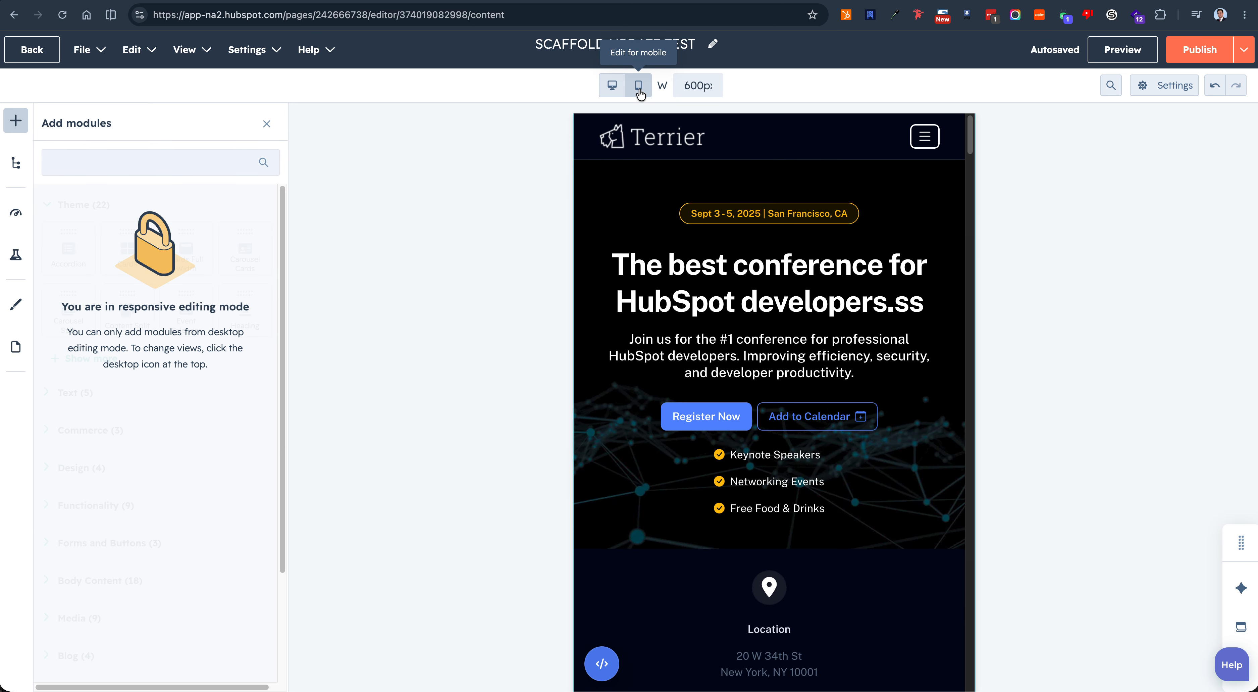
scroll(784, 427, down, 1)
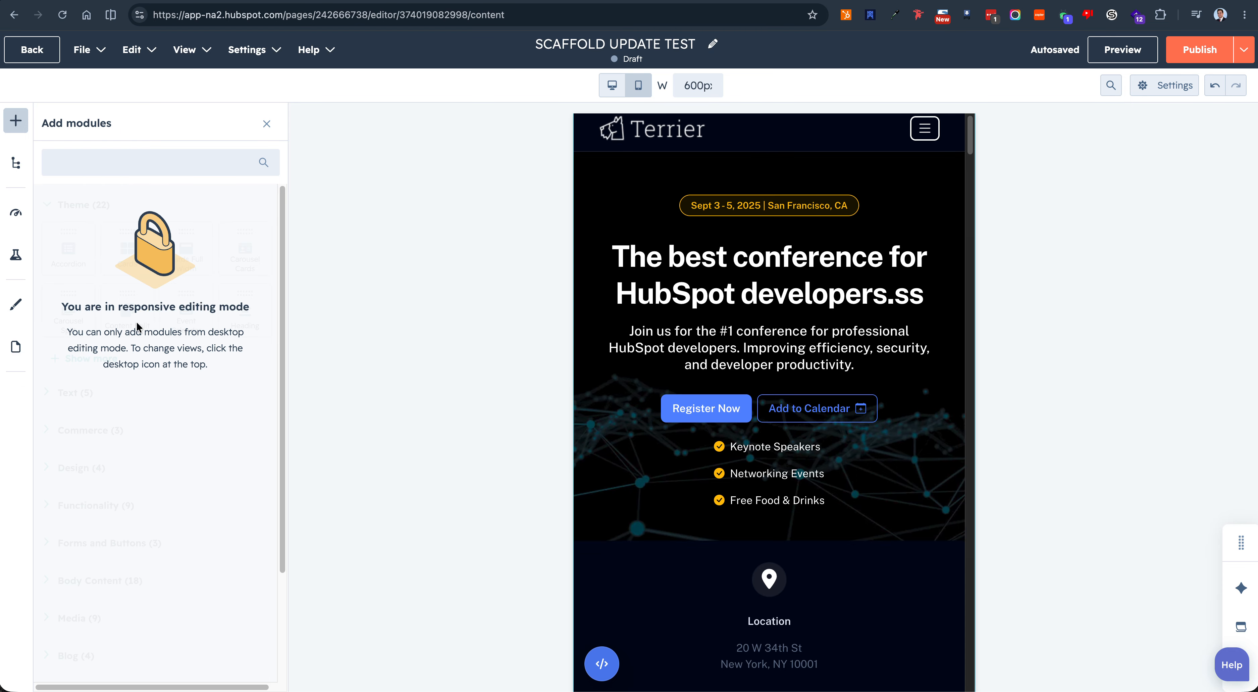
scroll(138, 329, down, 3)
scroll(154, 335, up, 3)
click(612, 85)
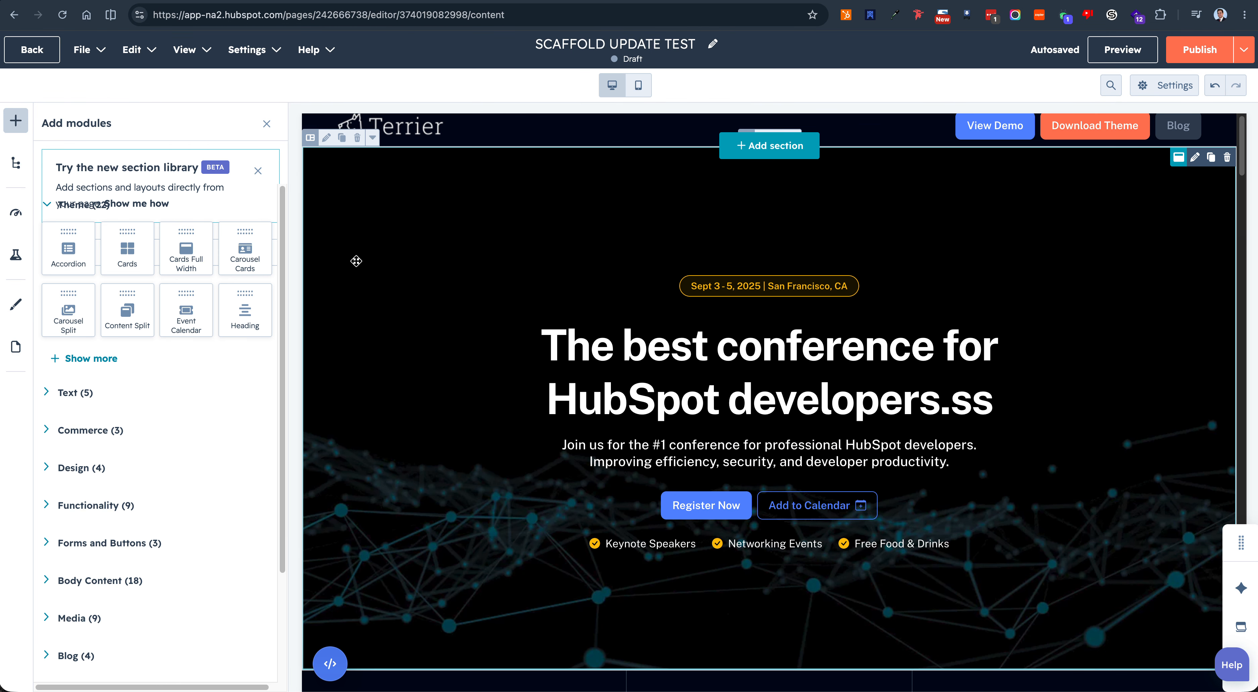
Step: Set Scaffold Studio's responsive preview to Mobile (576px) and open the hero heading's content and style settings
click(870, 14)
click(703, 205)
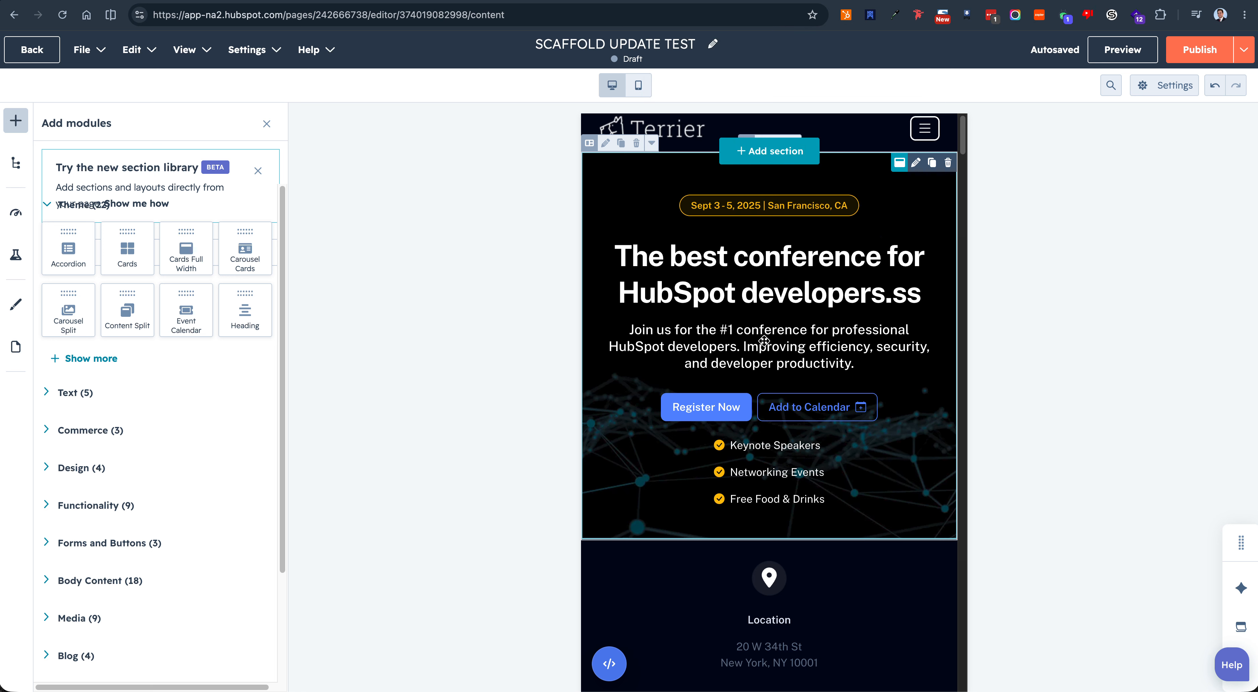
click(763, 329)
click(777, 289)
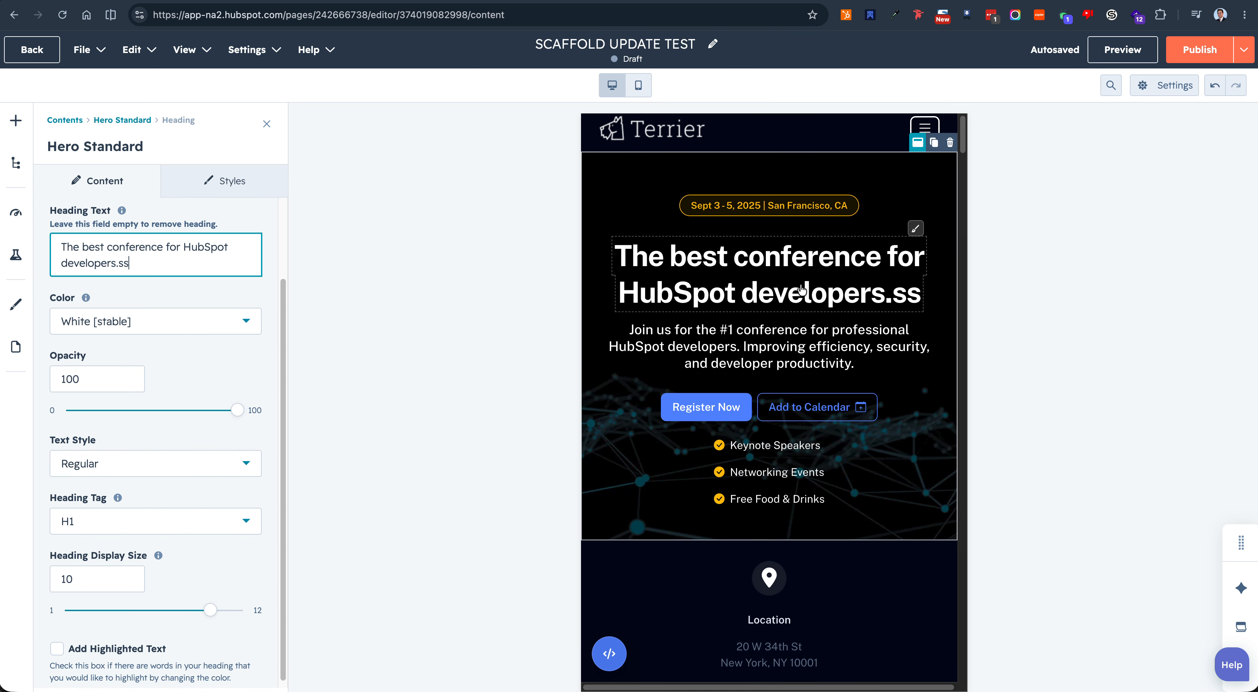
click(915, 228)
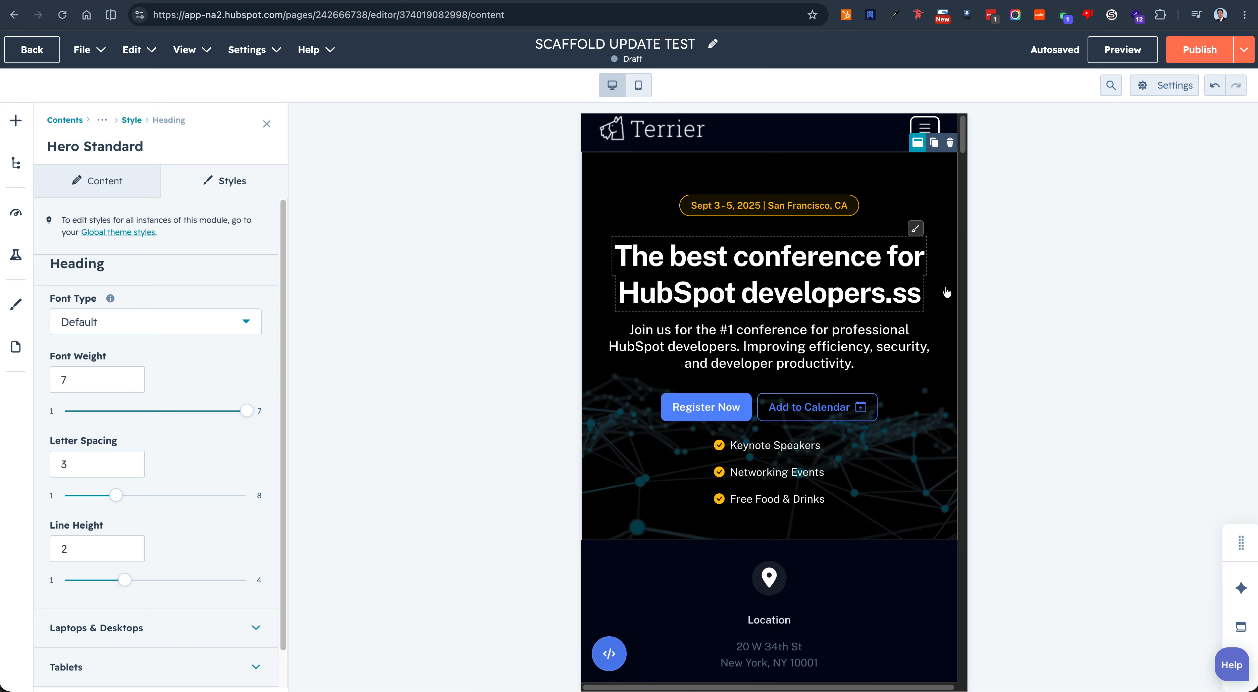
Step: Set the hero heading's margin below to 10 for Smart Phones
scroll(221, 667, down, 1)
click(221, 667)
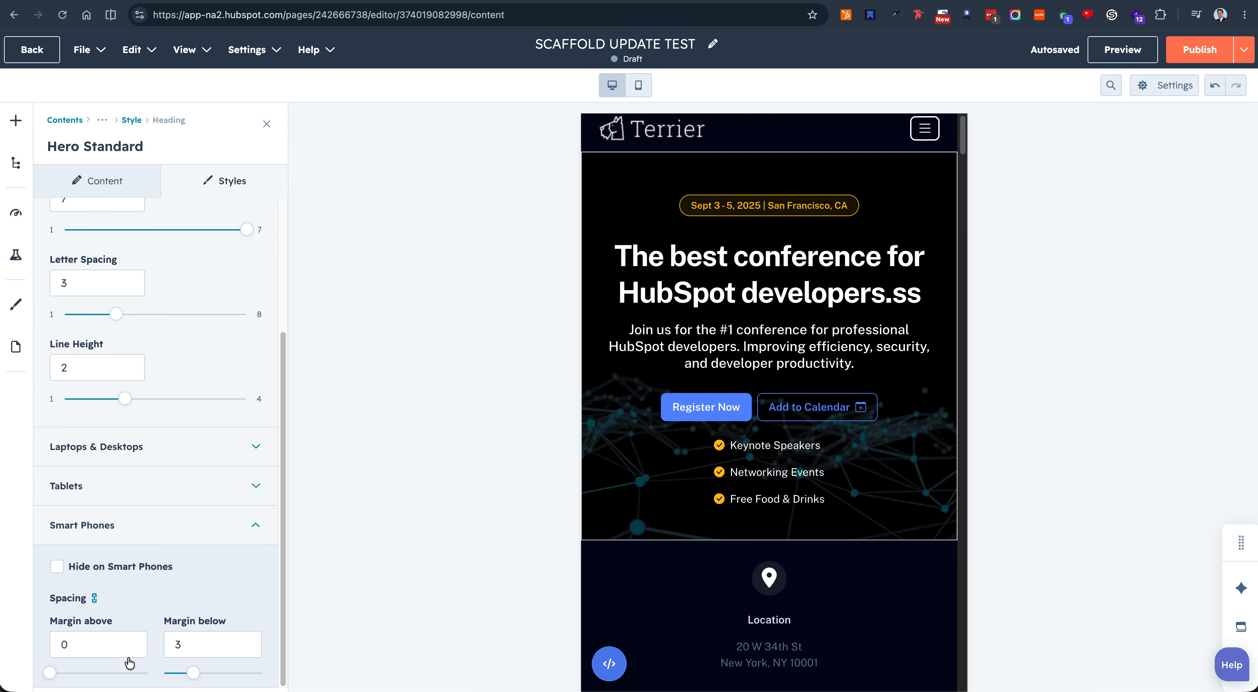
drag(232, 678, 262, 672)
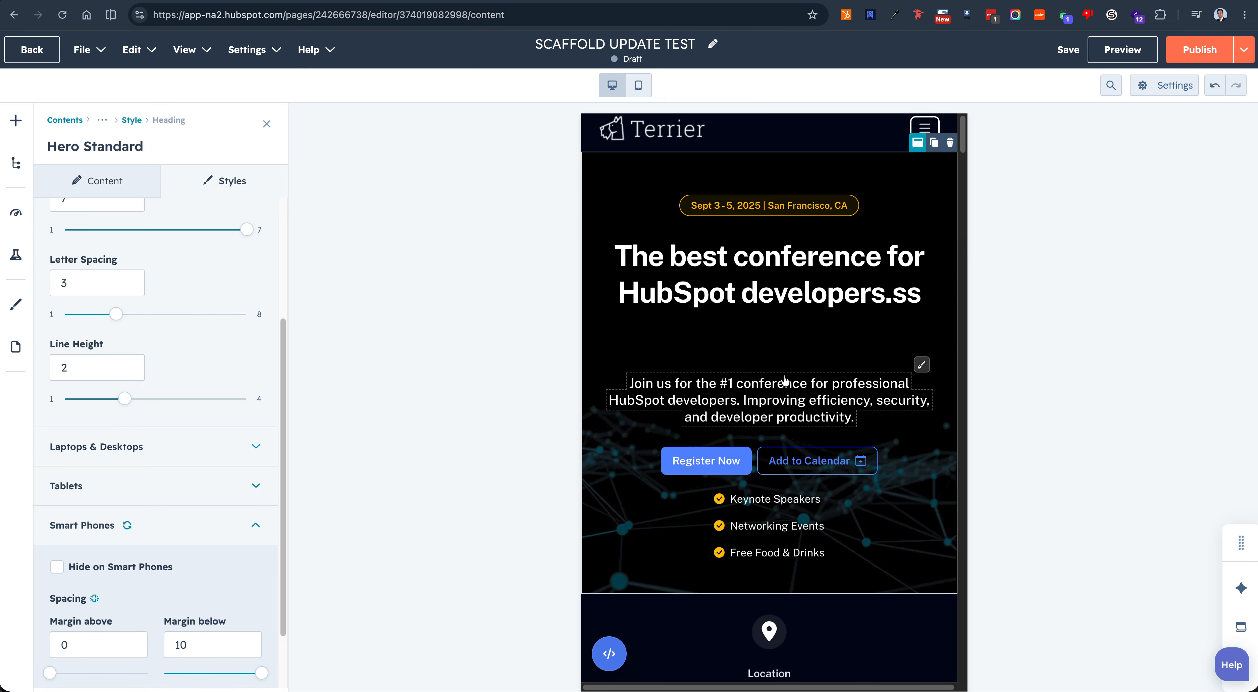
Step: Compare the page at Scaffold Studio's Mobile, Tablet, Laptop and Desktop preview widths, and return to the unrestricted full-width view
click(870, 15)
click(743, 196)
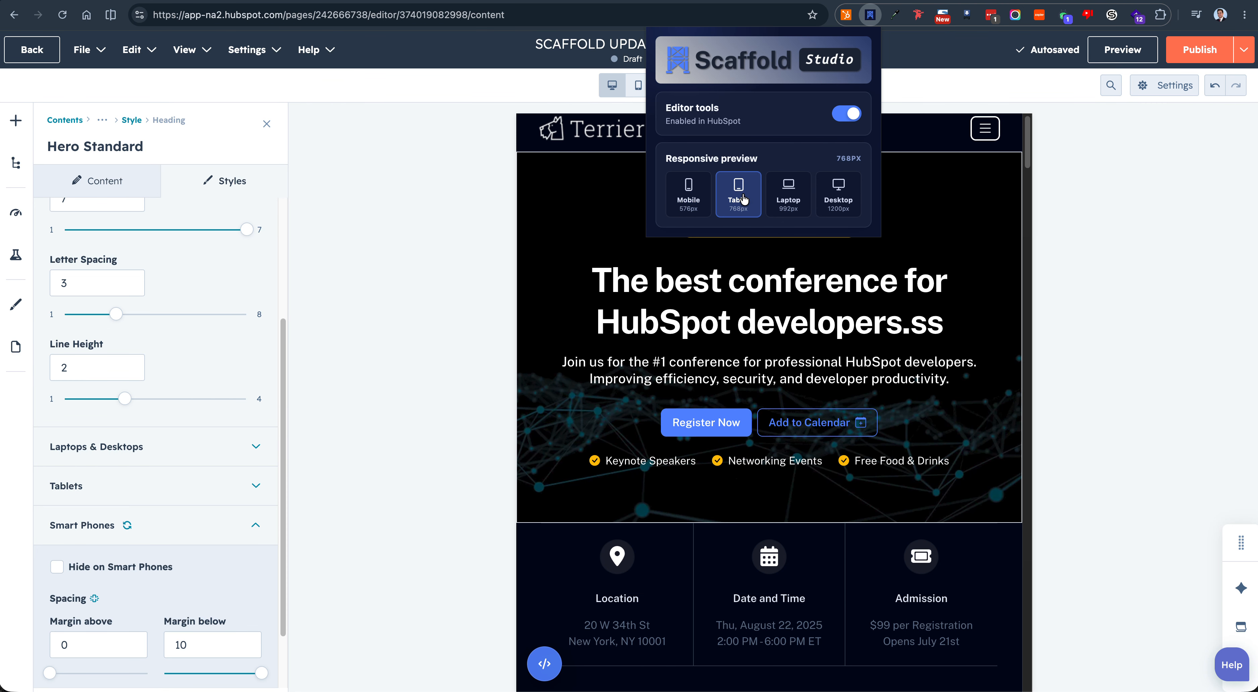
click(687, 206)
click(729, 209)
click(705, 210)
click(729, 210)
click(787, 210)
click(827, 214)
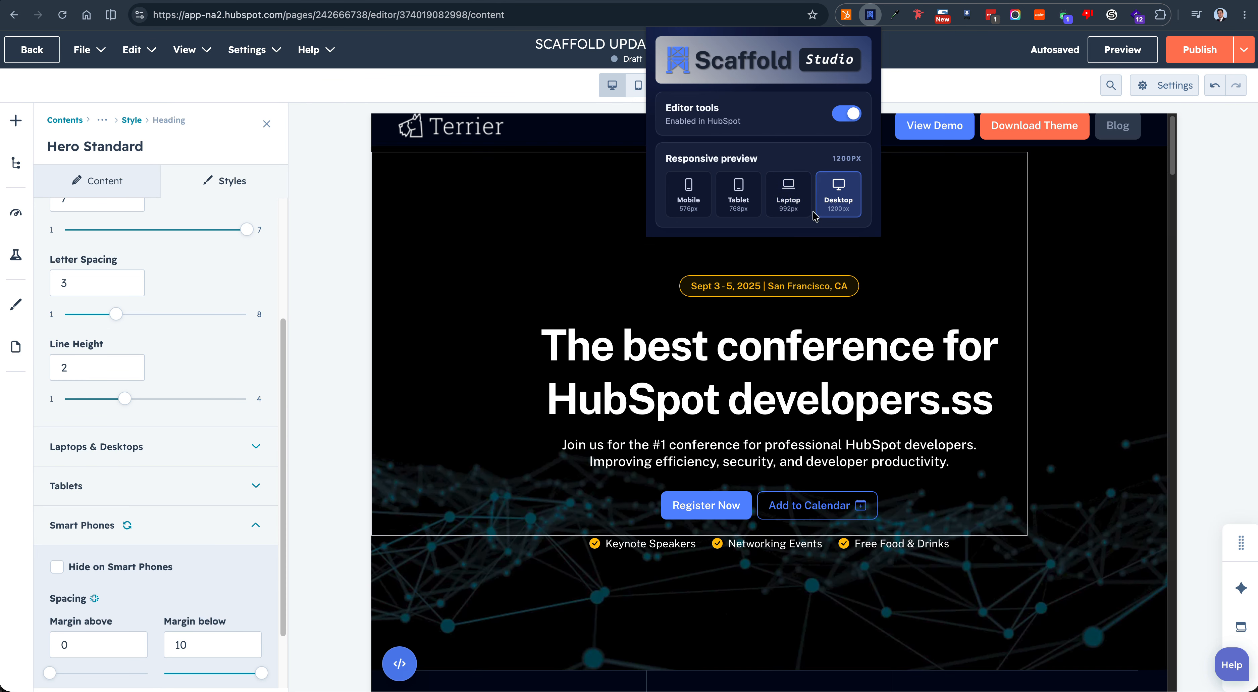
click(783, 151)
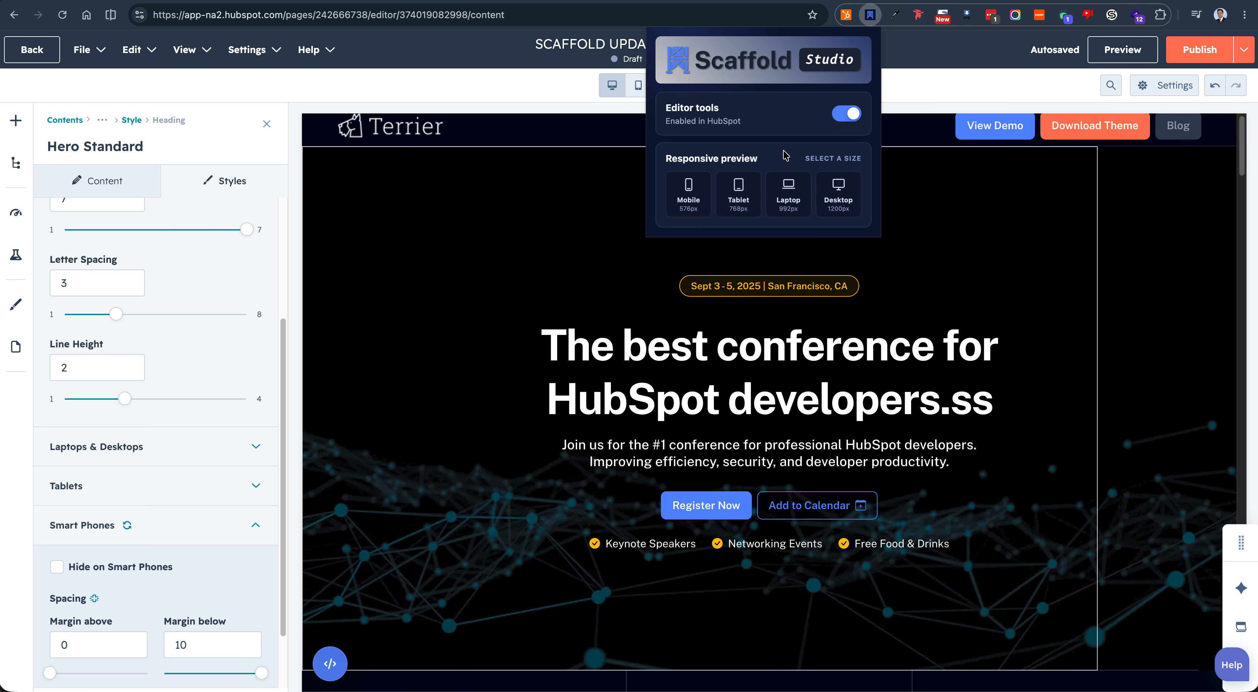
click(442, 361)
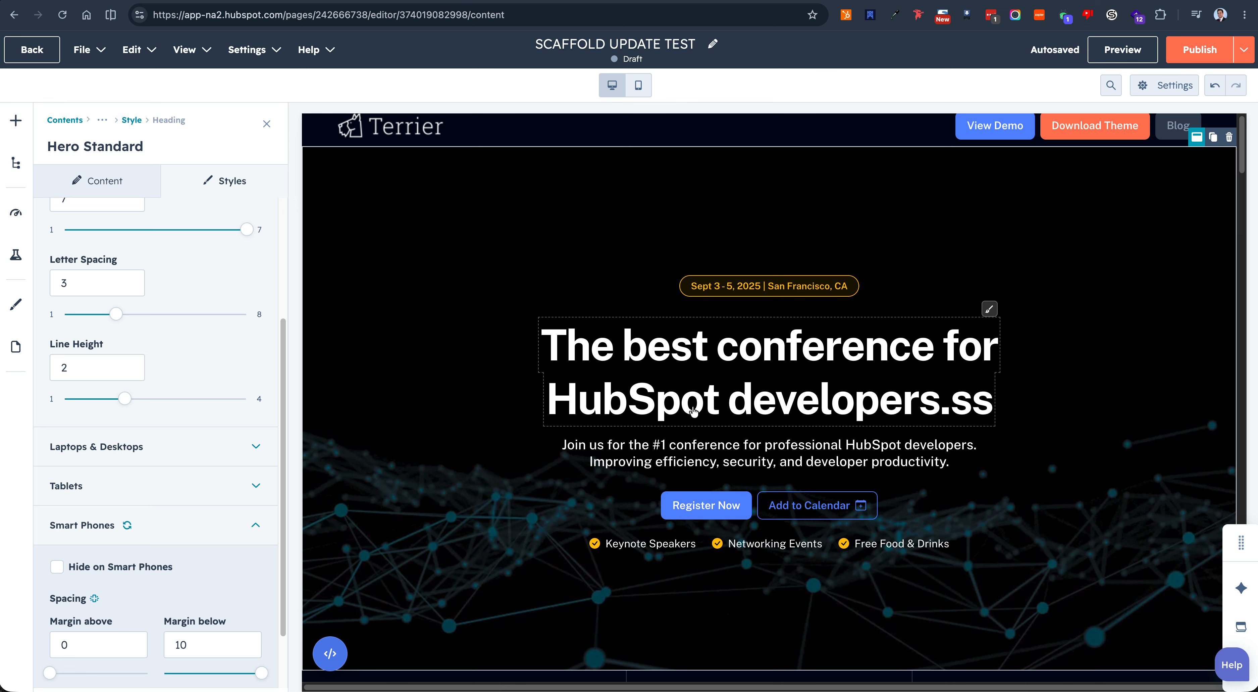
Step: Open the Date and Time column's calendar icon, heading and date text for editing from the full-width page preview
scroll(694, 412, down, 8)
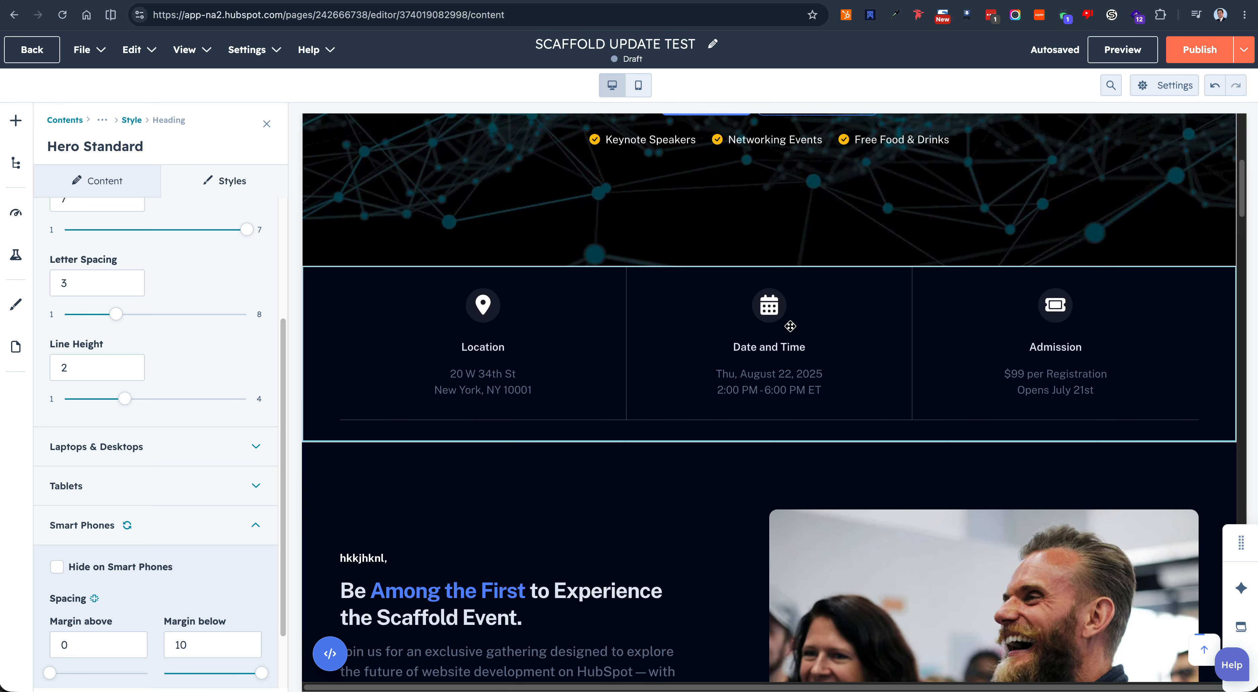
click(777, 314)
click(776, 314)
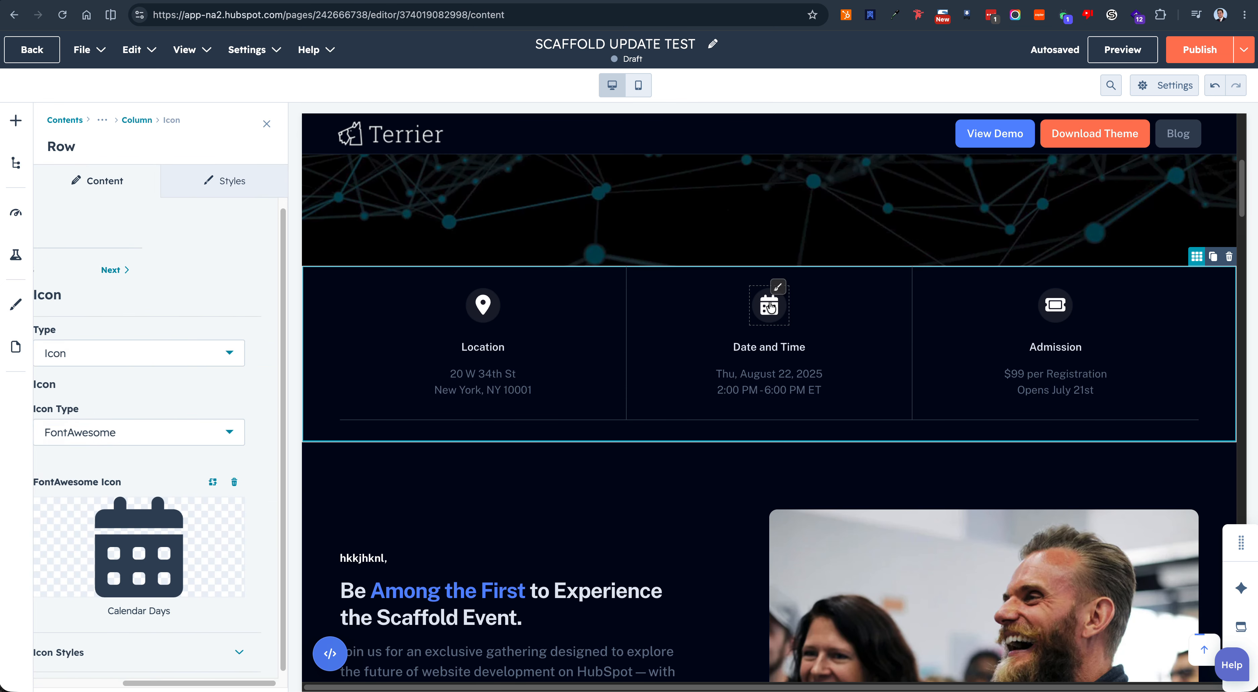
click(766, 356)
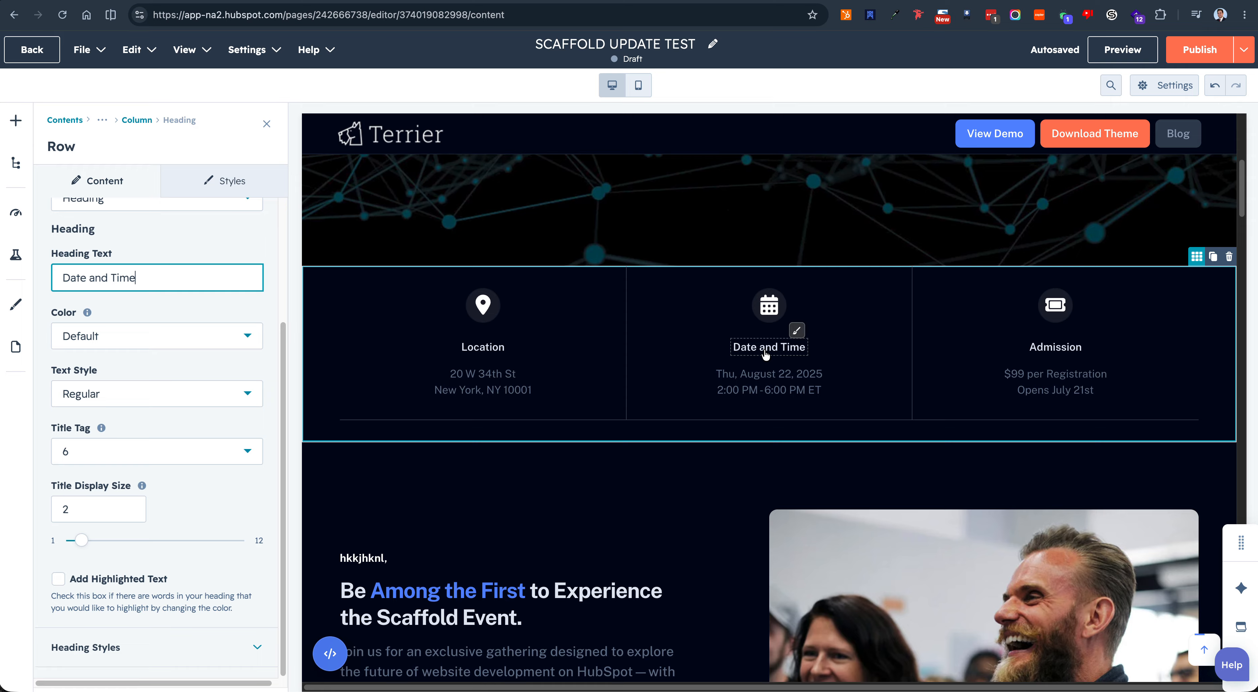
click(775, 378)
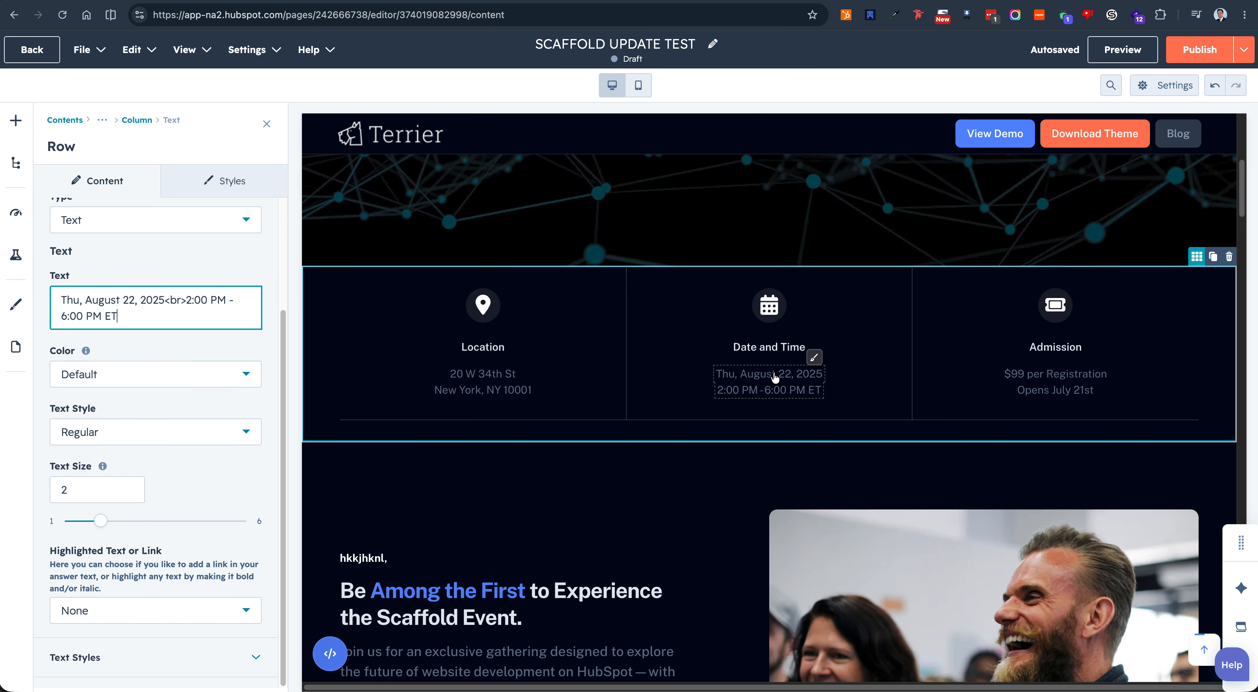